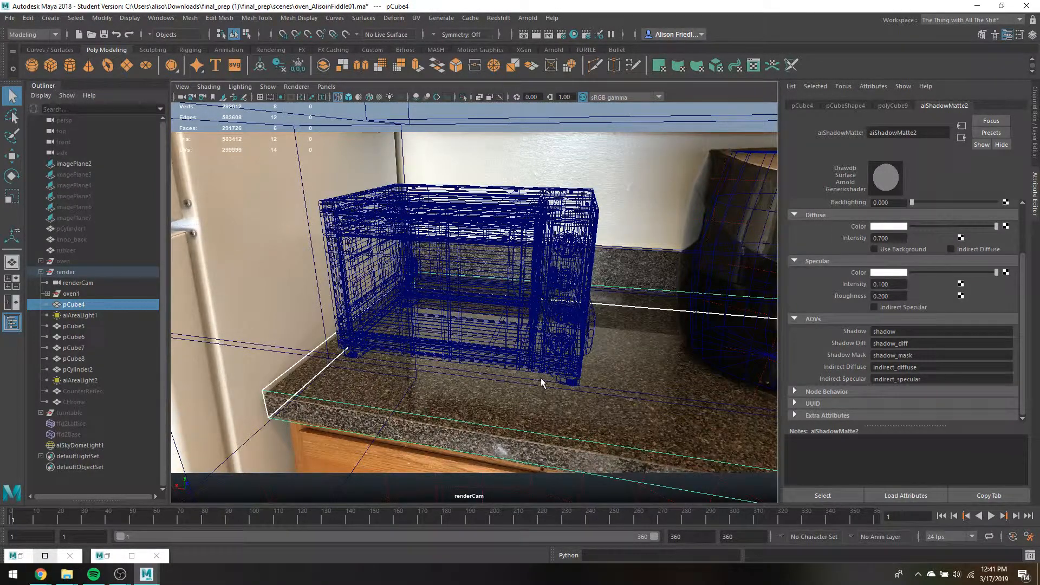
Display the scene shaded with textures and start the interactive Arnold render preview through the render camera.
key(5)
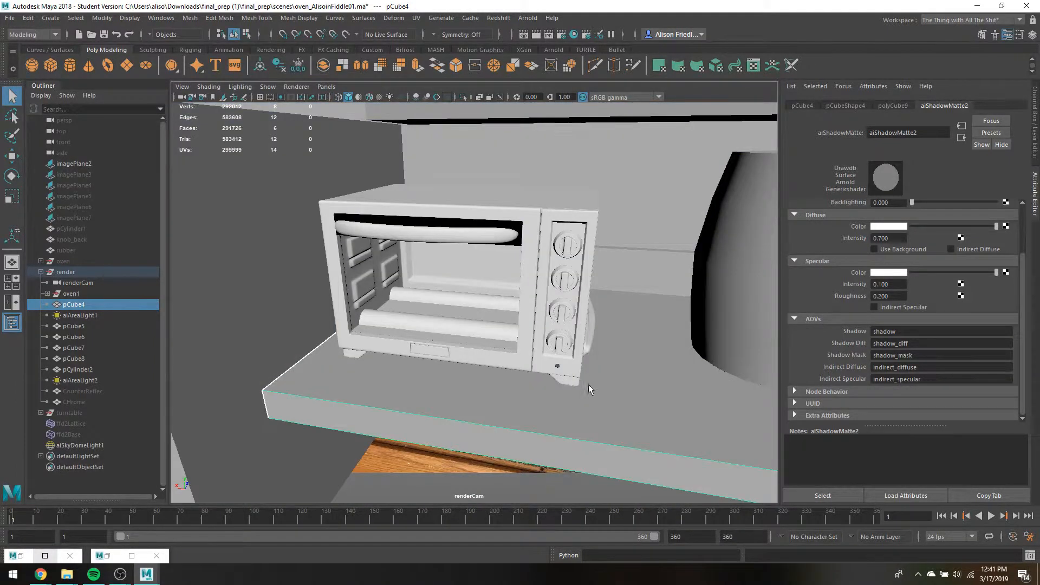
key(7)
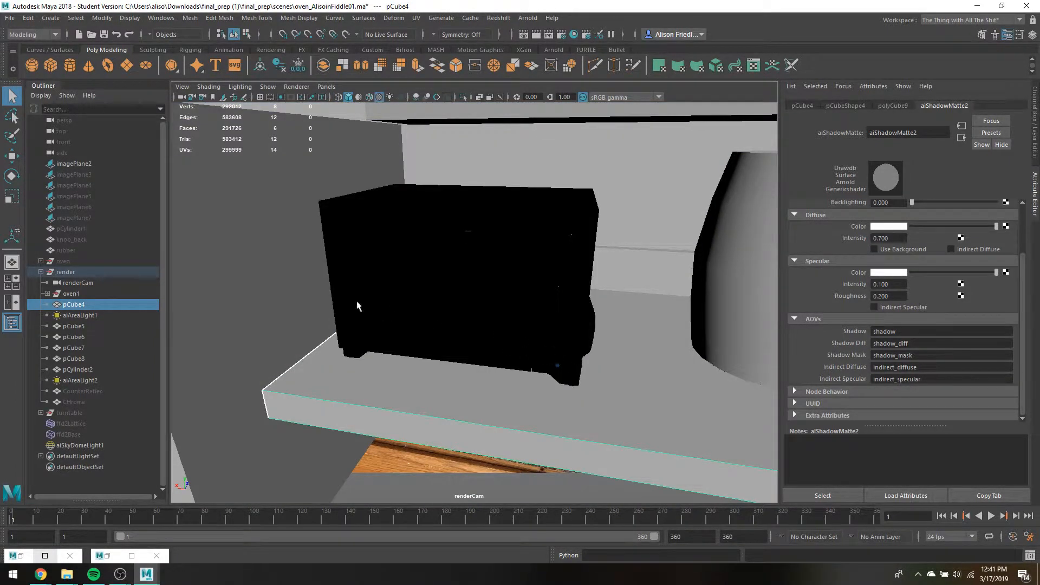
click(131, 555)
key(6)
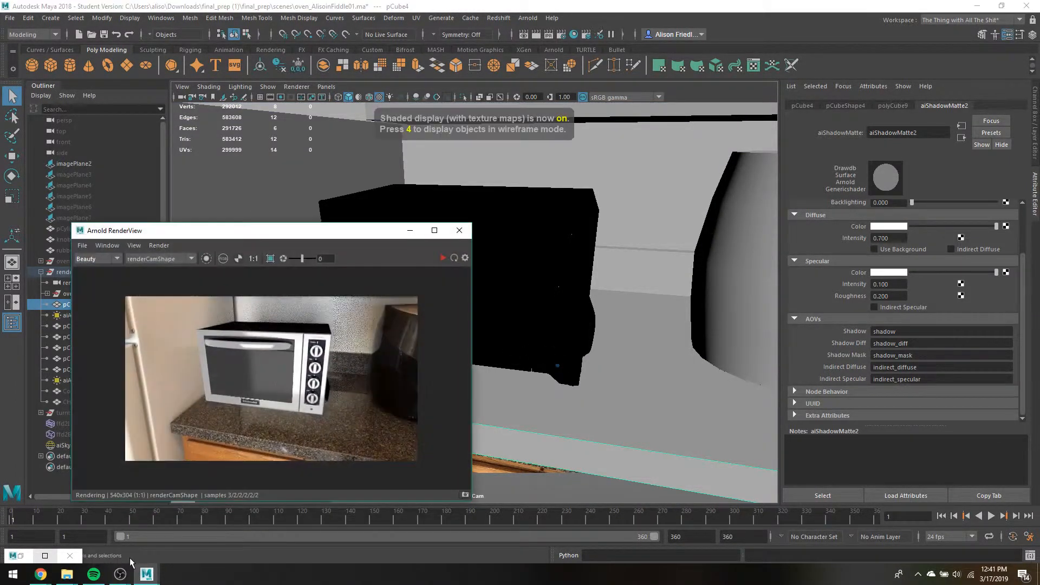
drag(249, 230, 152, 171)
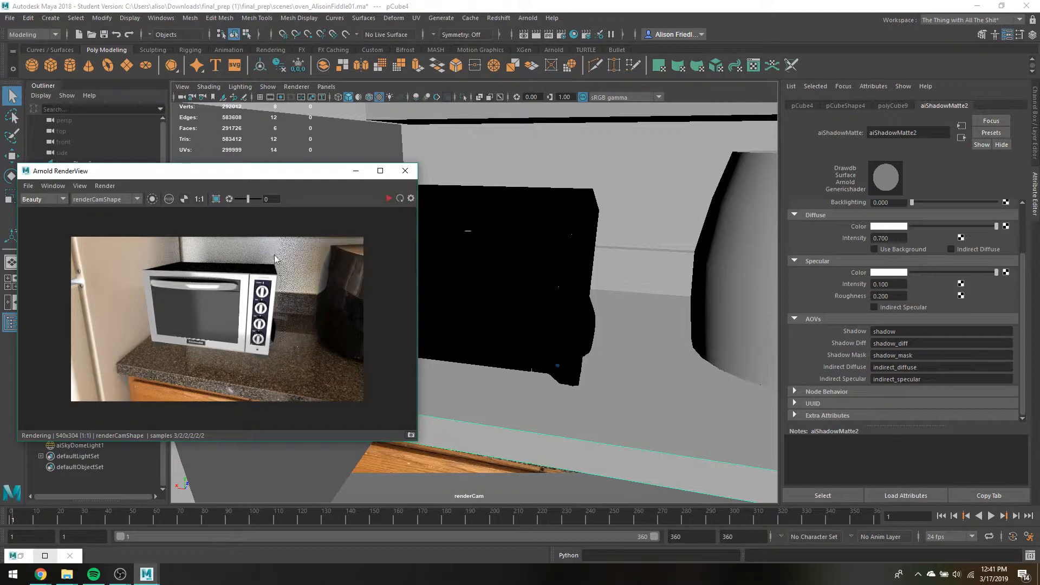
click(385, 198)
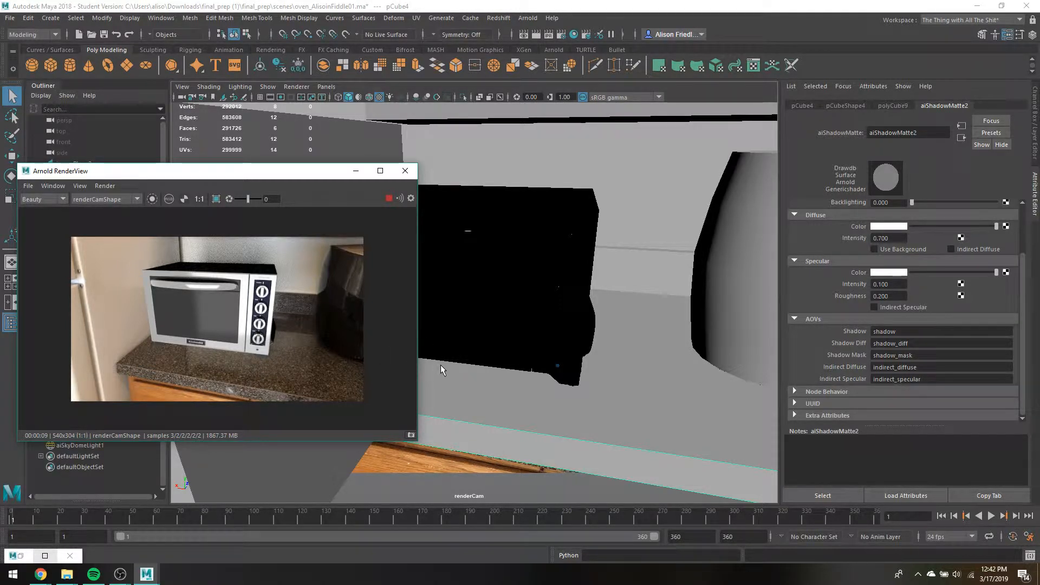
Look up the Arnold shaders available when assigning a new material to the countertop.
click(631, 436)
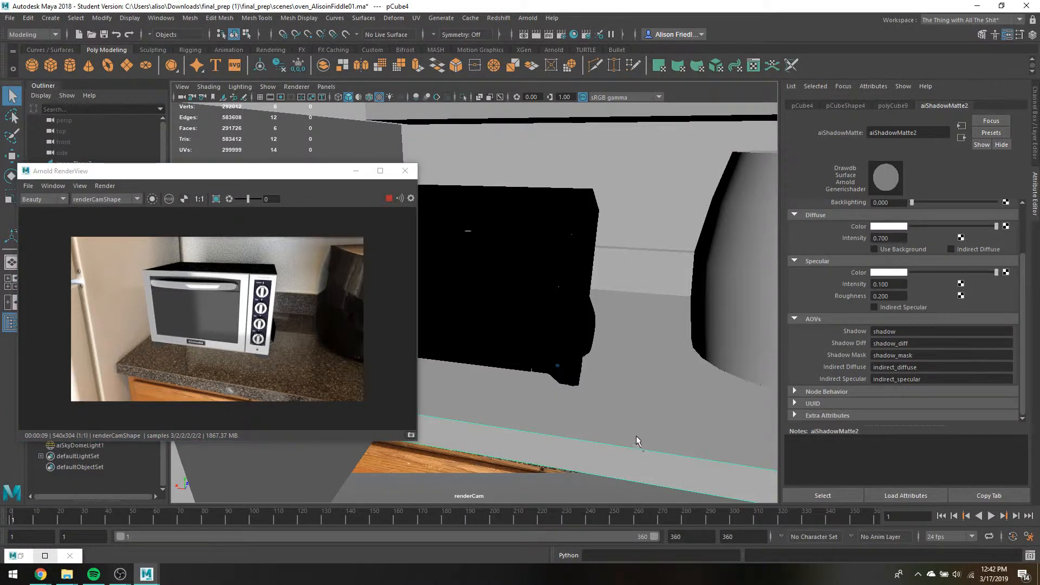
scroll(918, 311, up, 3)
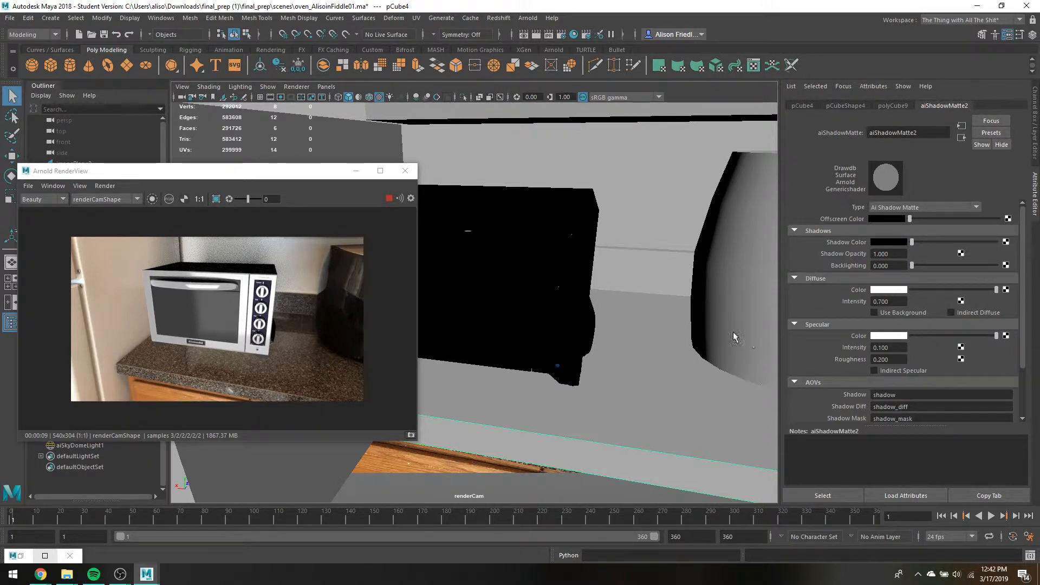
right_drag(655, 279, 656, 539)
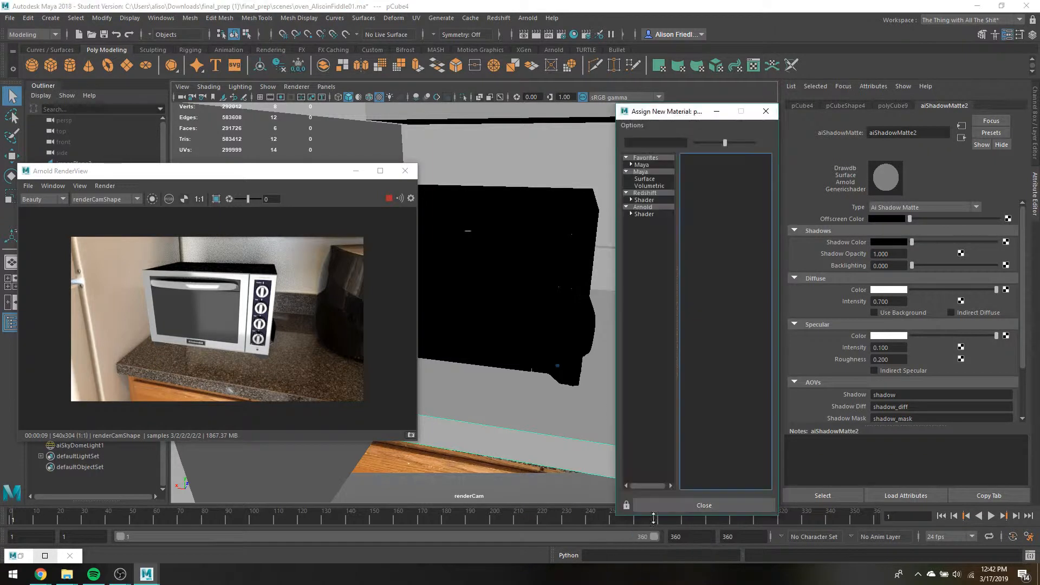
click(642, 207)
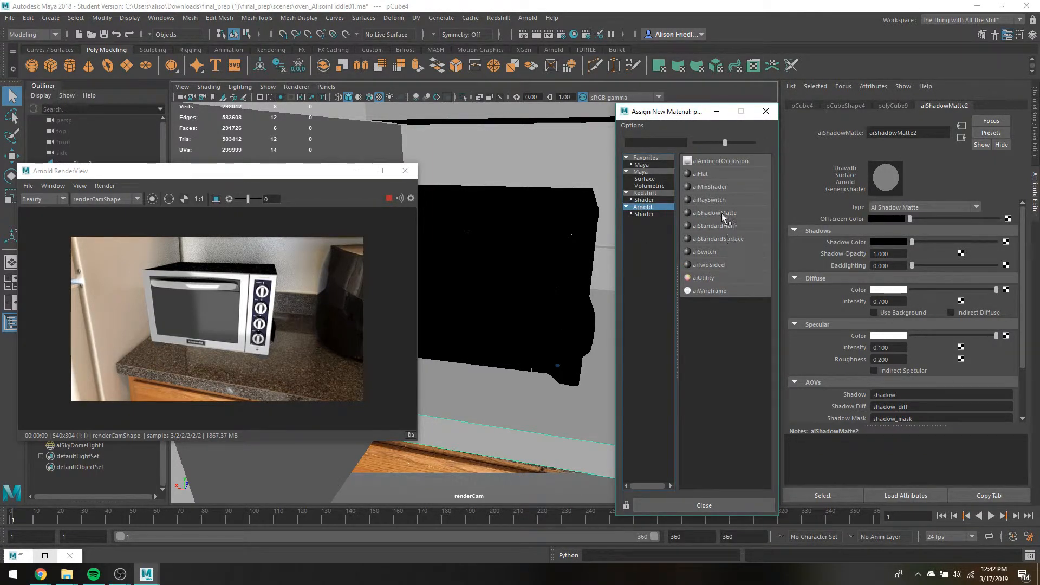
click(765, 111)
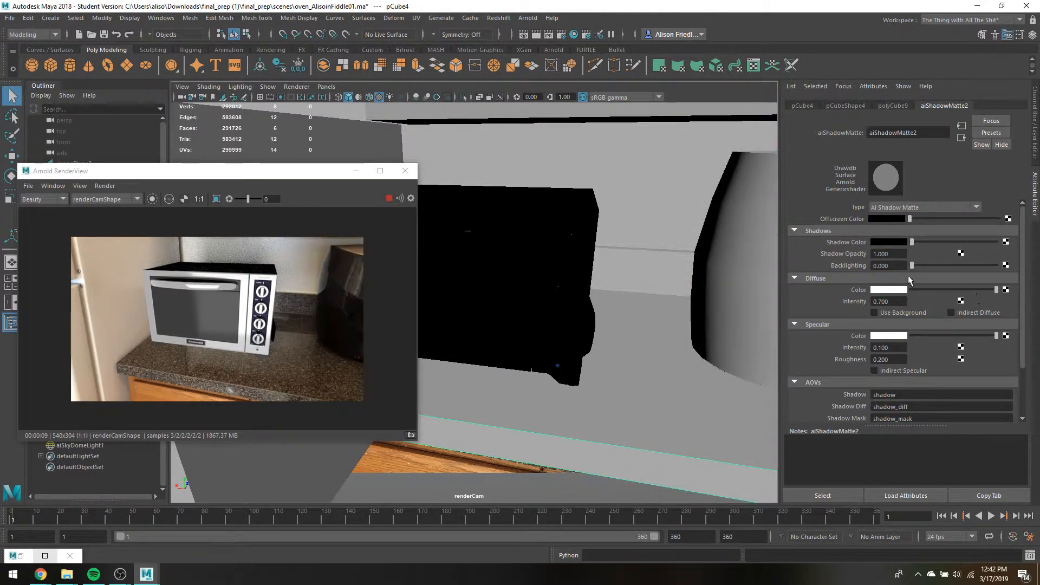
Enable Indirect Diffuse and Indirect Specular on the countertop's aiShadowMatte2 material.
click(818, 275)
click(813, 290)
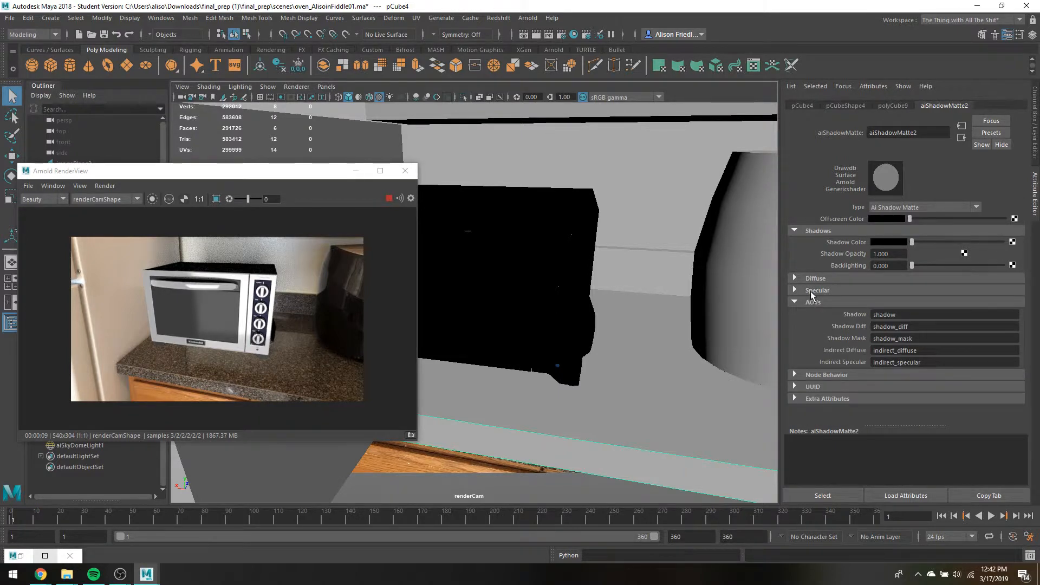
click(826, 302)
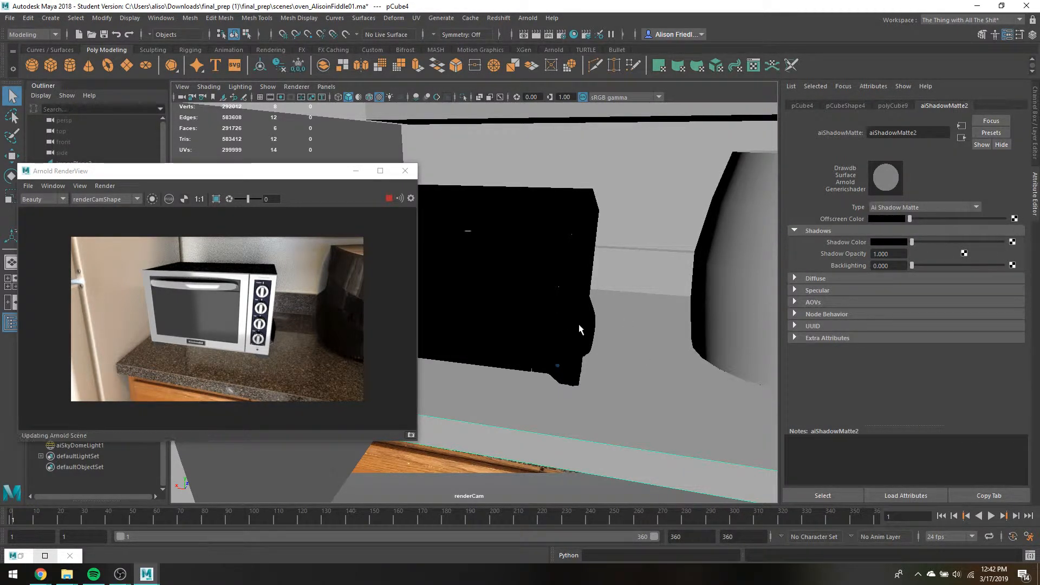
click(843, 279)
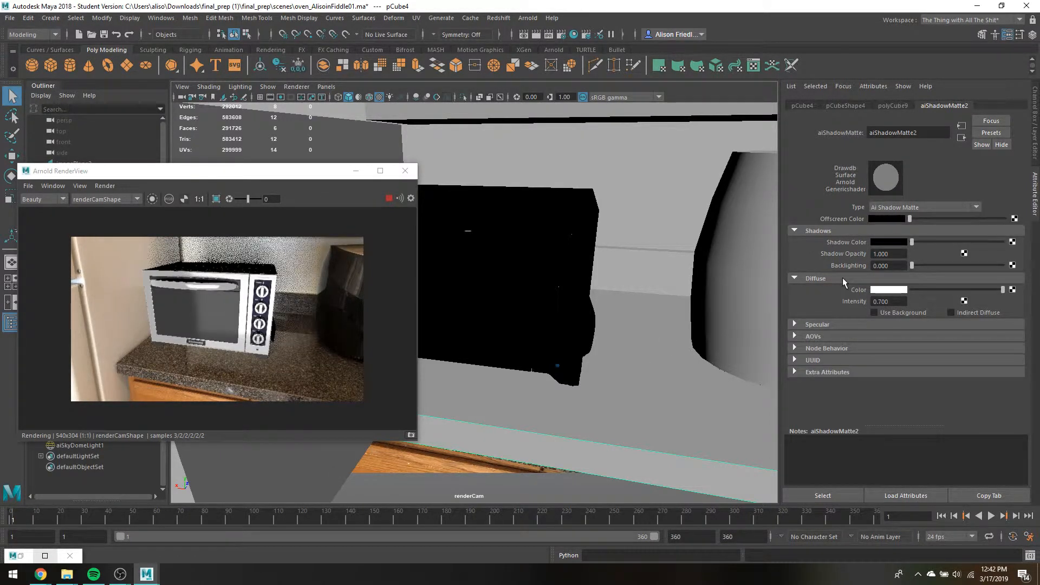
click(950, 312)
click(823, 322)
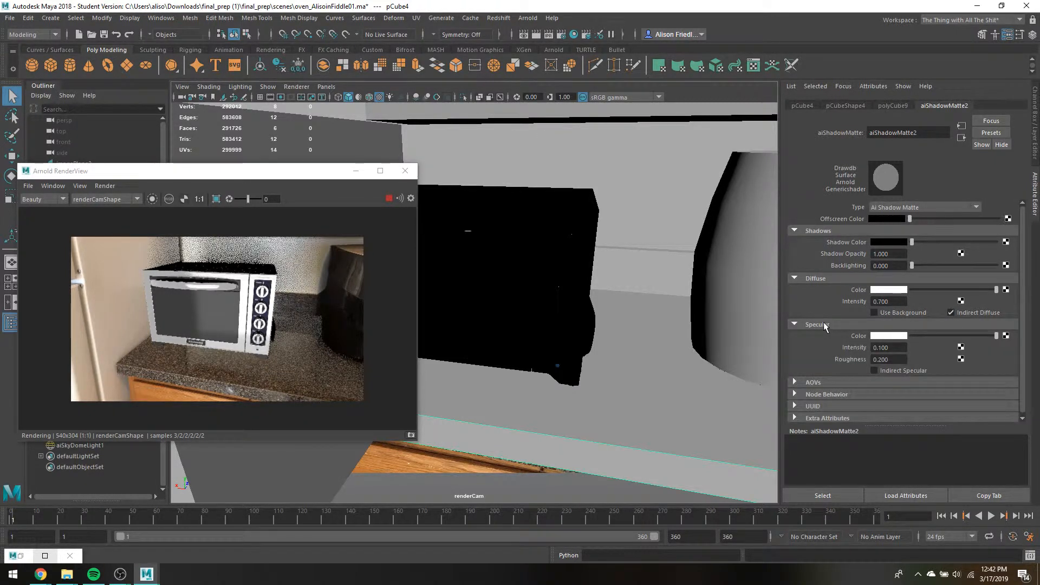
click(899, 371)
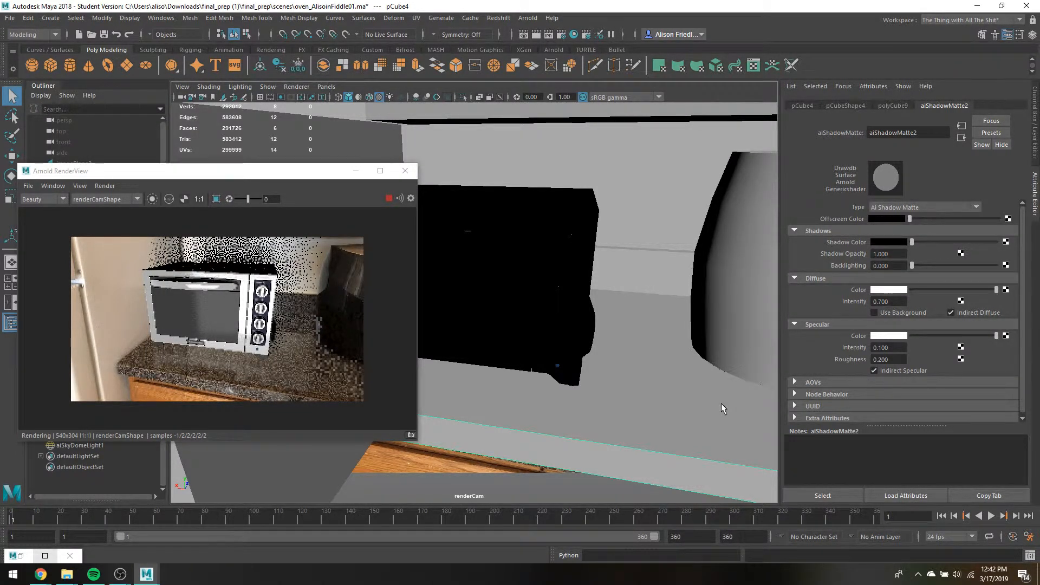
Define a crop region in the render preview around the oven's lower half and the countertop in front of it.
drag(124, 310, 290, 401)
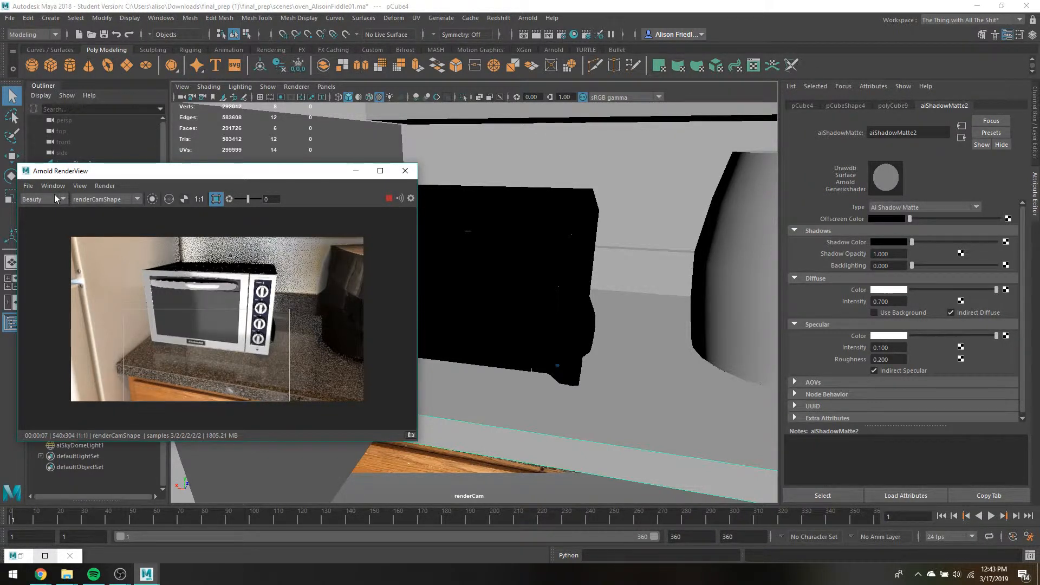
click(105, 186)
click(388, 239)
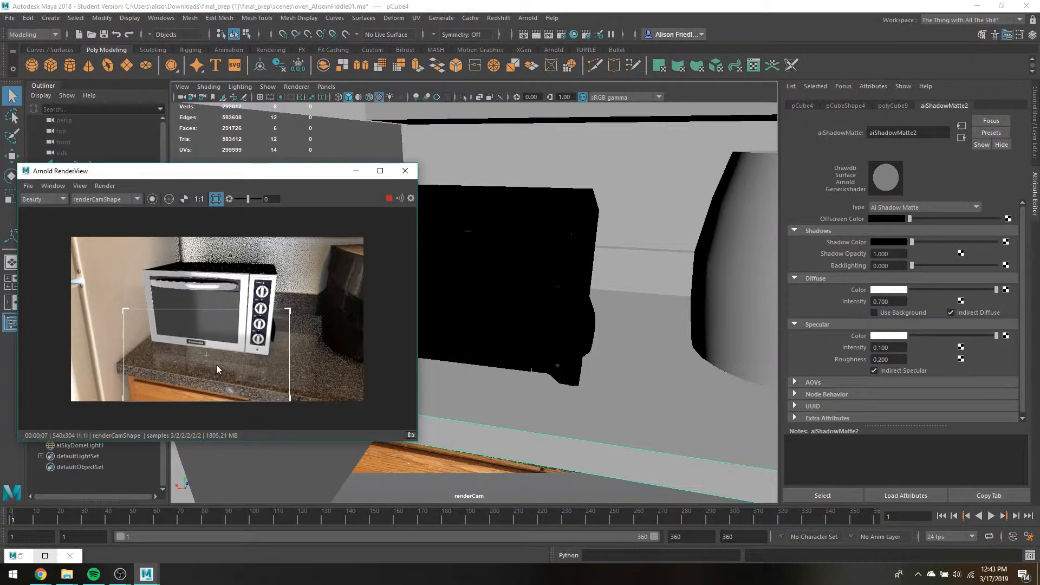
Try specular intensities of 1 and 0.2 on the countertop's shadow matte material.
click(870, 348)
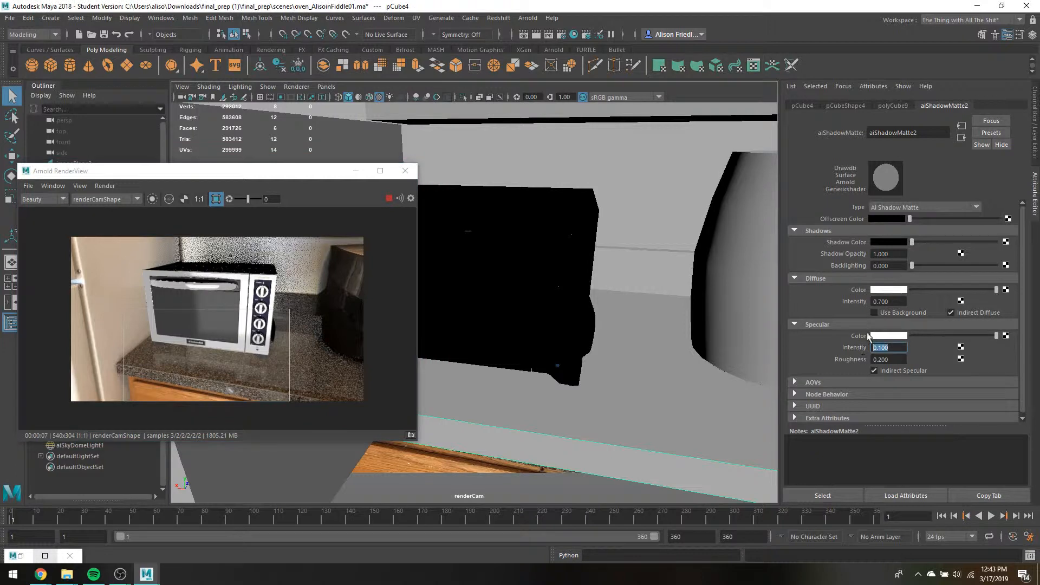
text(1)
key(Return)
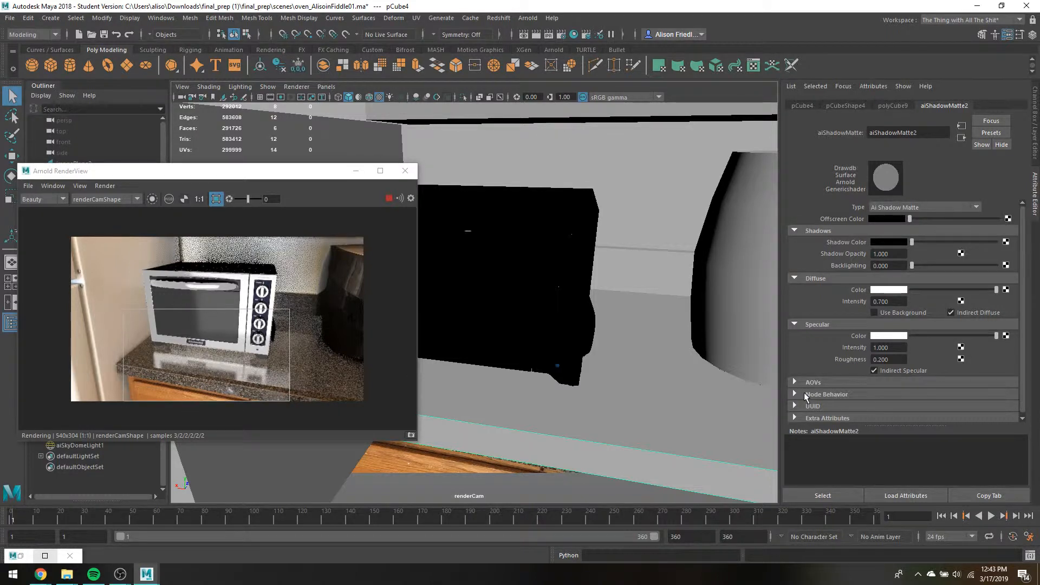
drag(897, 348, 837, 336)
text(.2)
key(Return)
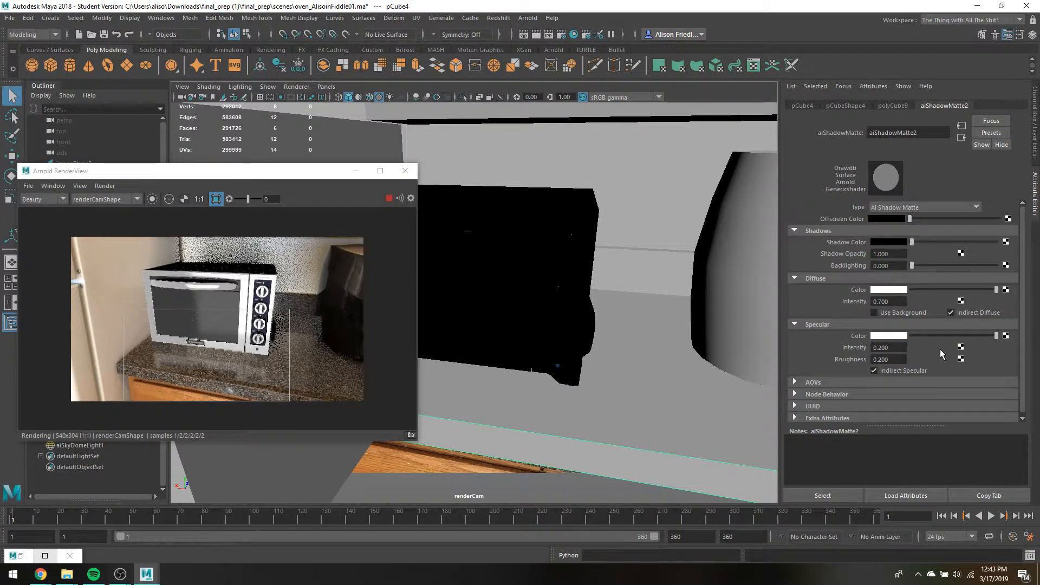
Map a Noise texture to the shadow matte's specular intensity and lower the noise amplitude to 0.065.
click(961, 347)
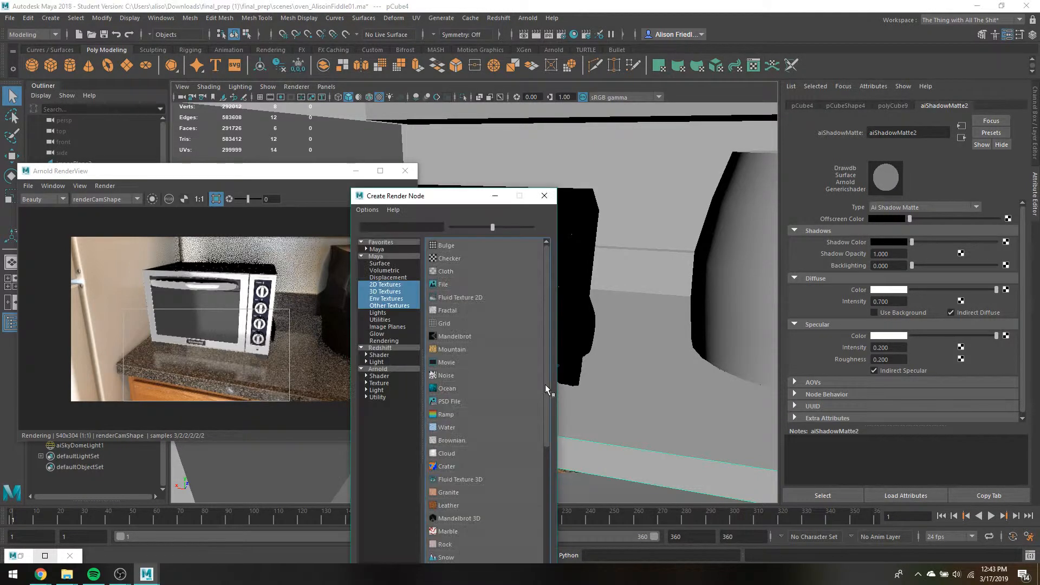
click(442, 377)
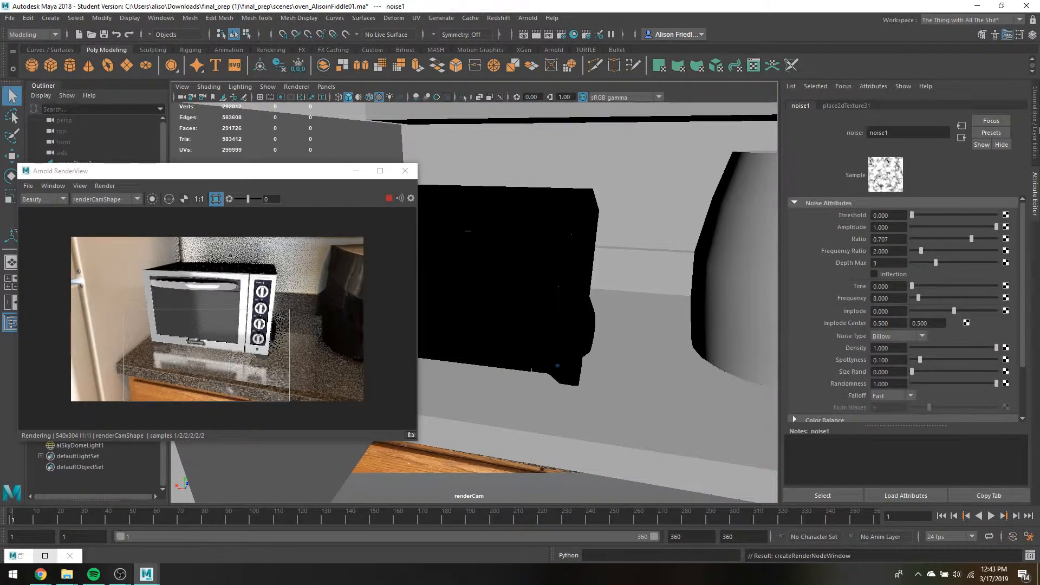
drag(912, 215, 956, 216)
key(ctrl+z)
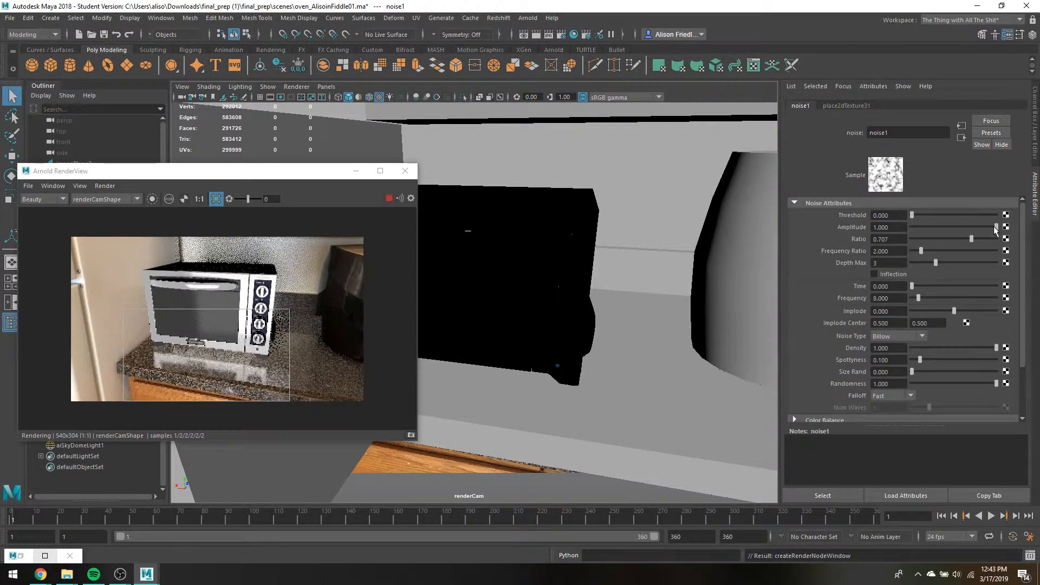
drag(993, 226, 917, 230)
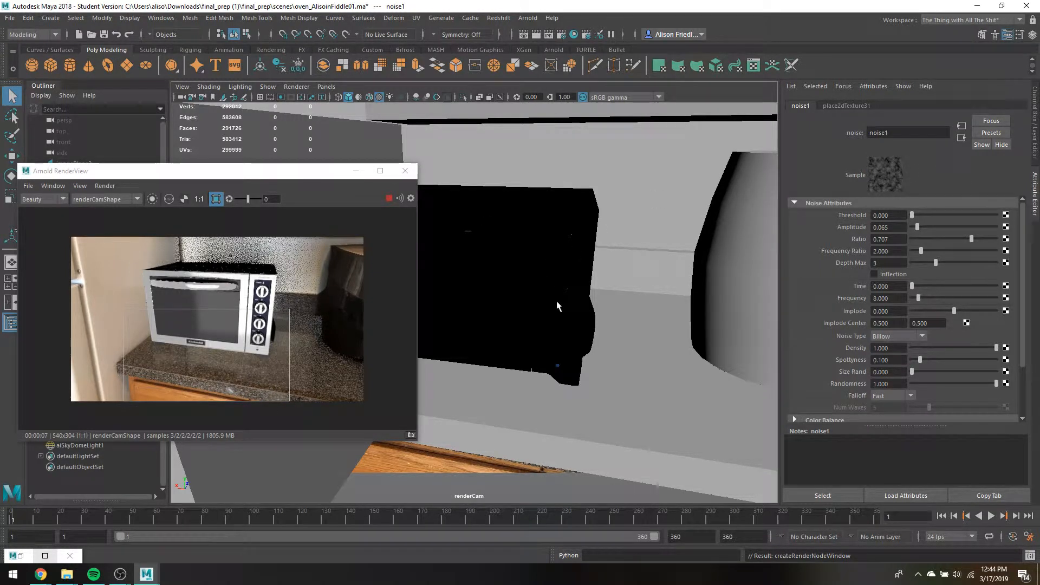
click(559, 270)
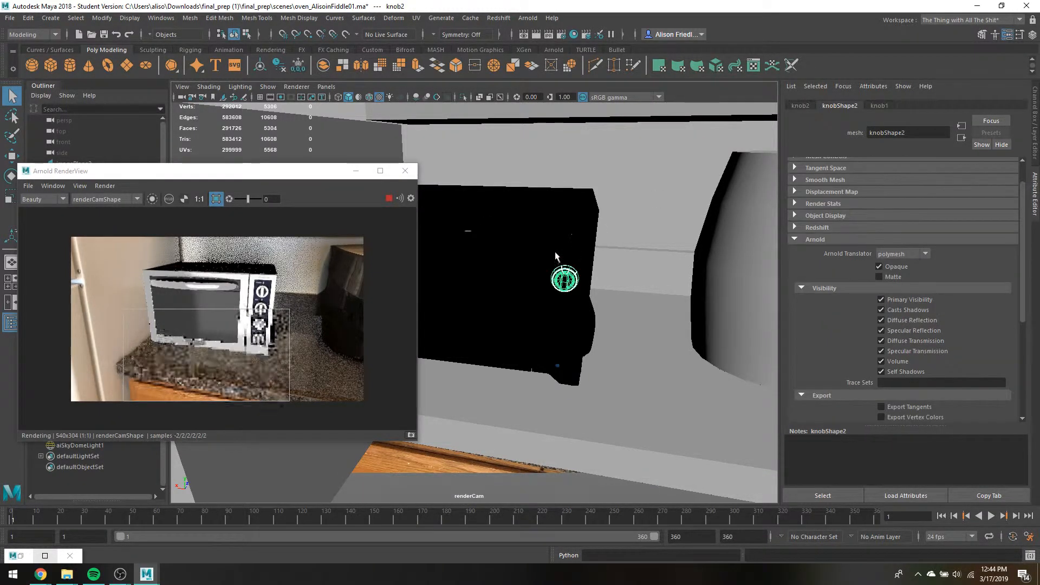
click(548, 214)
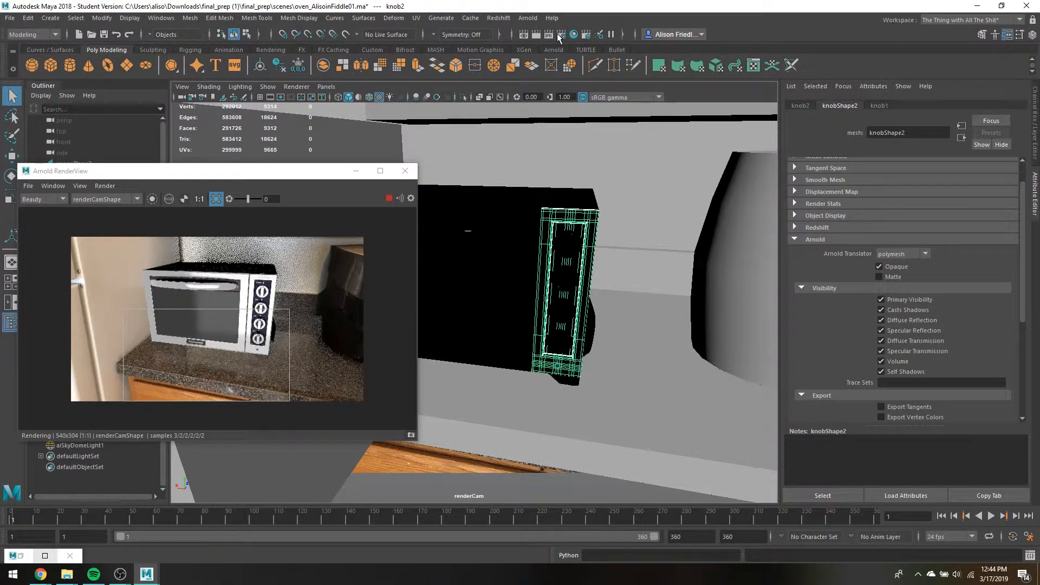
Activate the aiShadowMatte AOVs indirect_diffuse, shadow, shadow_diff and shadow_mask in the render settings.
click(557, 34)
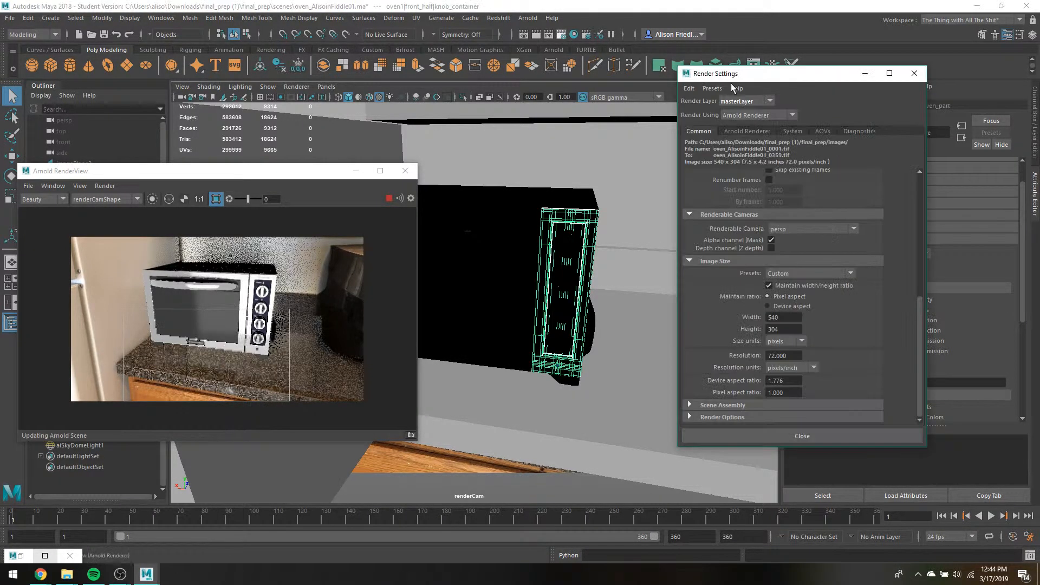
click(826, 130)
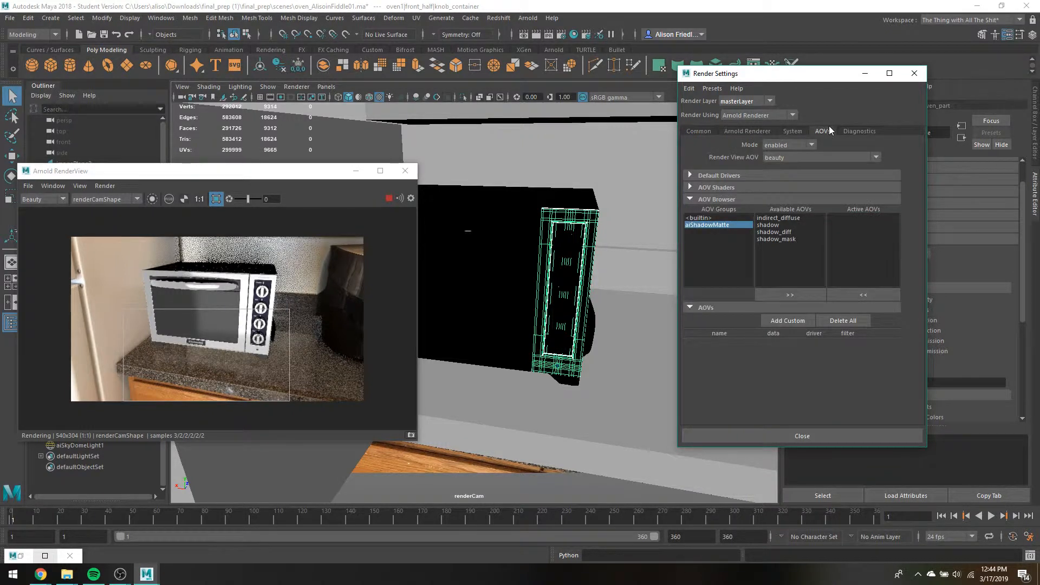
click(716, 223)
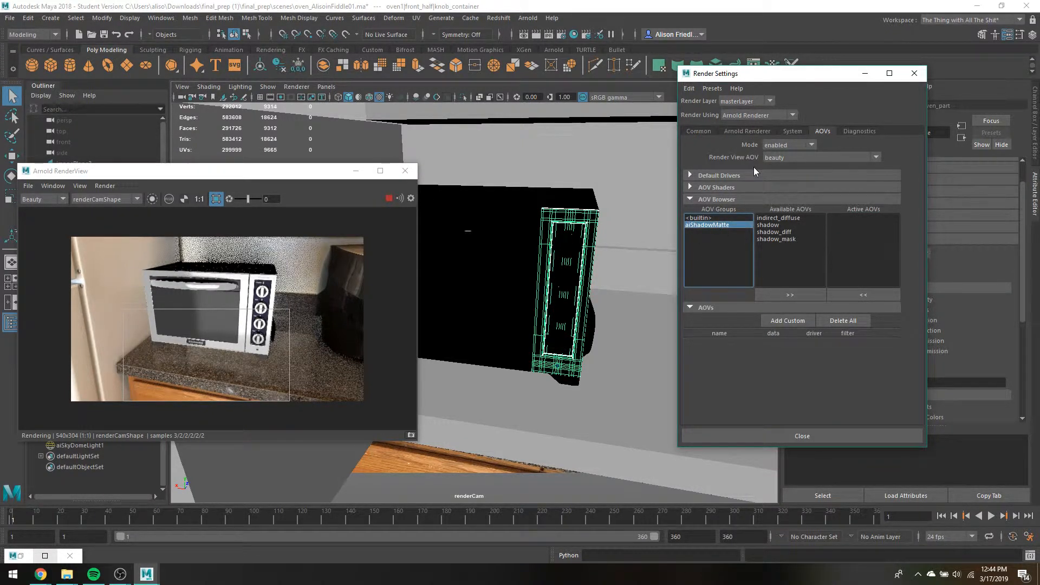
drag(769, 73, 564, 42)
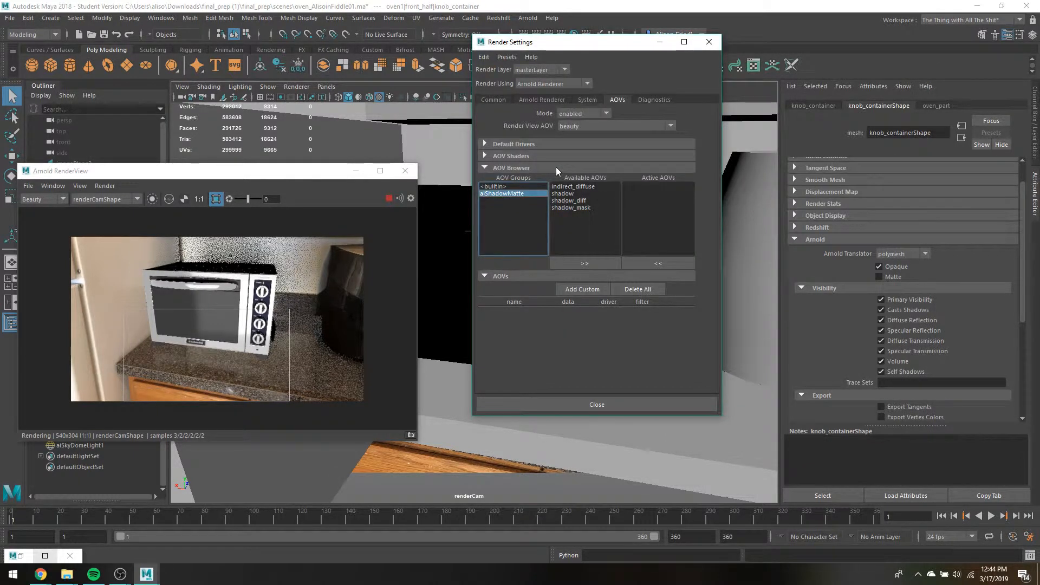
click(577, 187)
shift+click(572, 193)
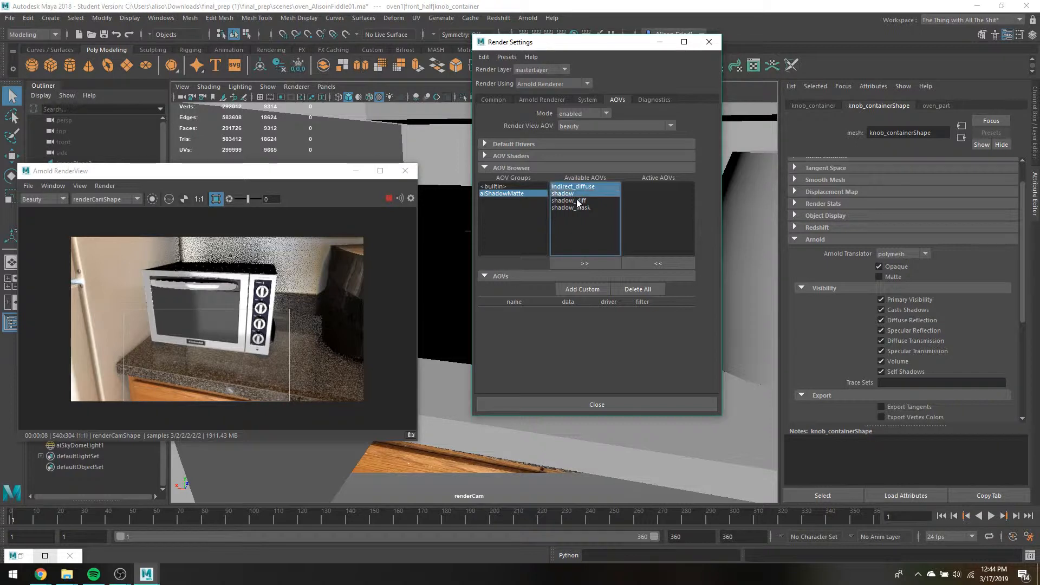
shift+click(580, 201)
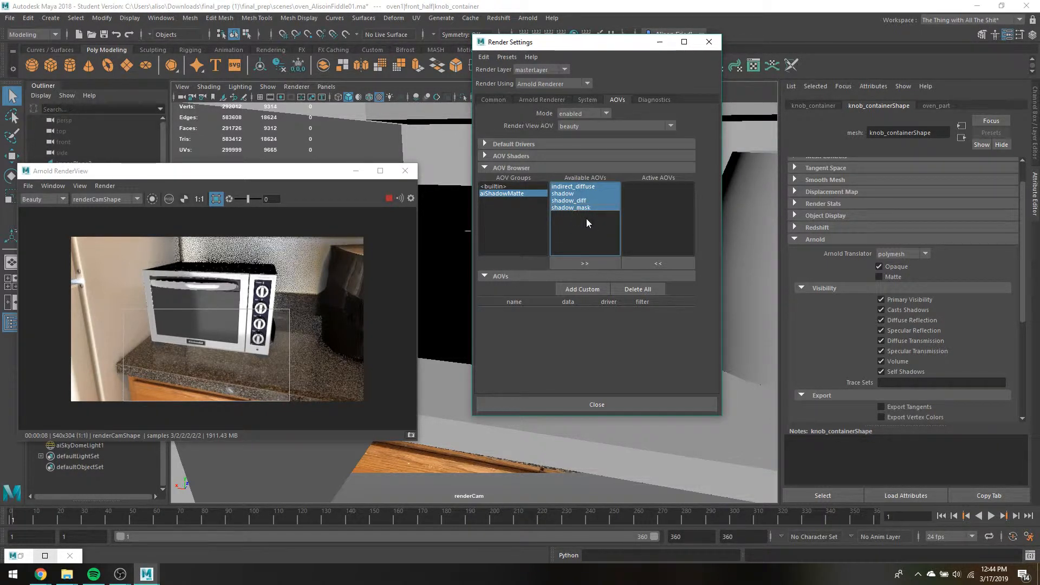
click(582, 262)
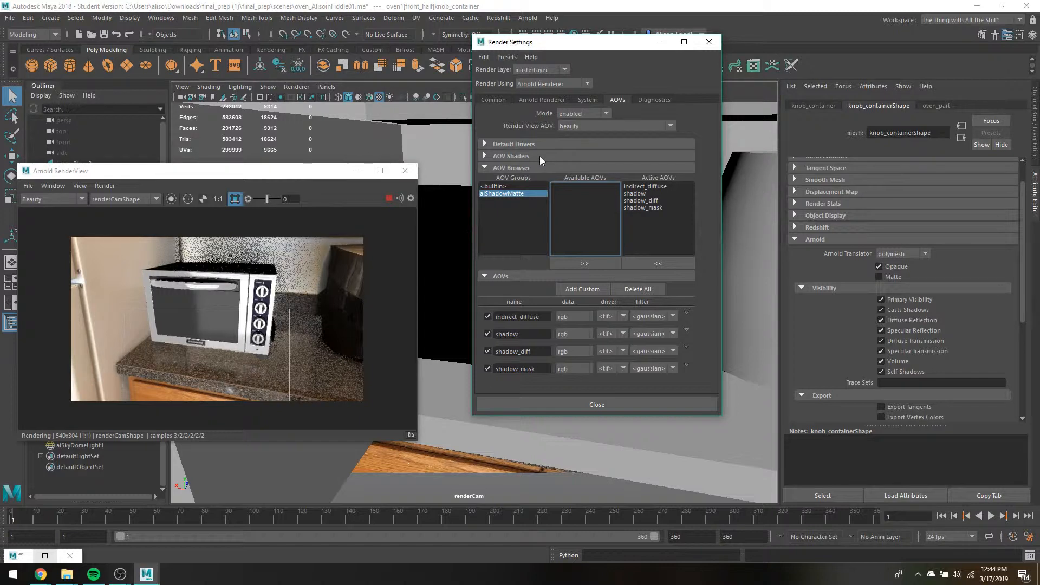
Copy the indirect specular AOV name from the AOV settings of the countertop's shadow matte material.
click(446, 372)
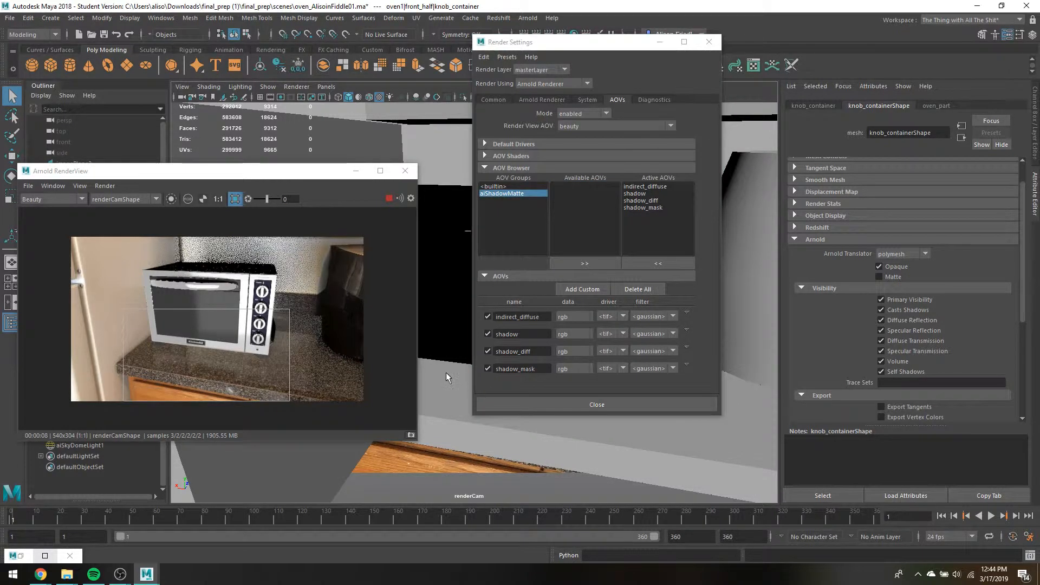
click(446, 372)
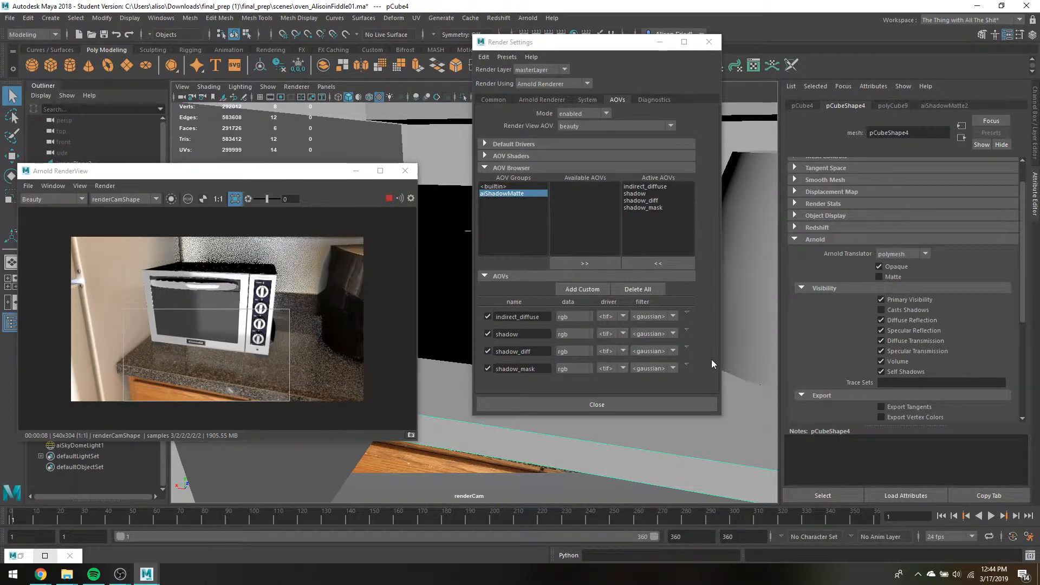
click(954, 106)
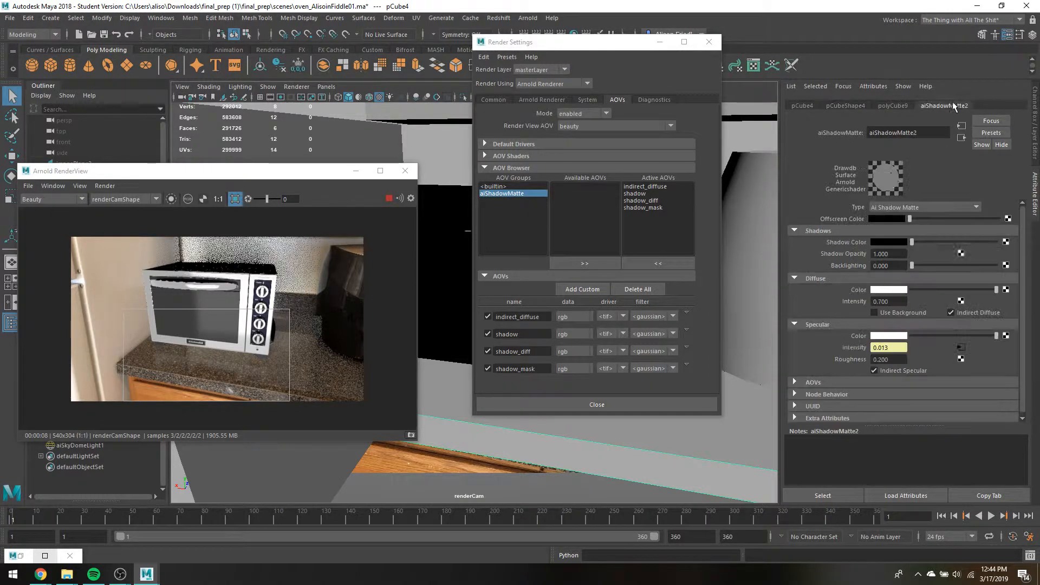
click(813, 379)
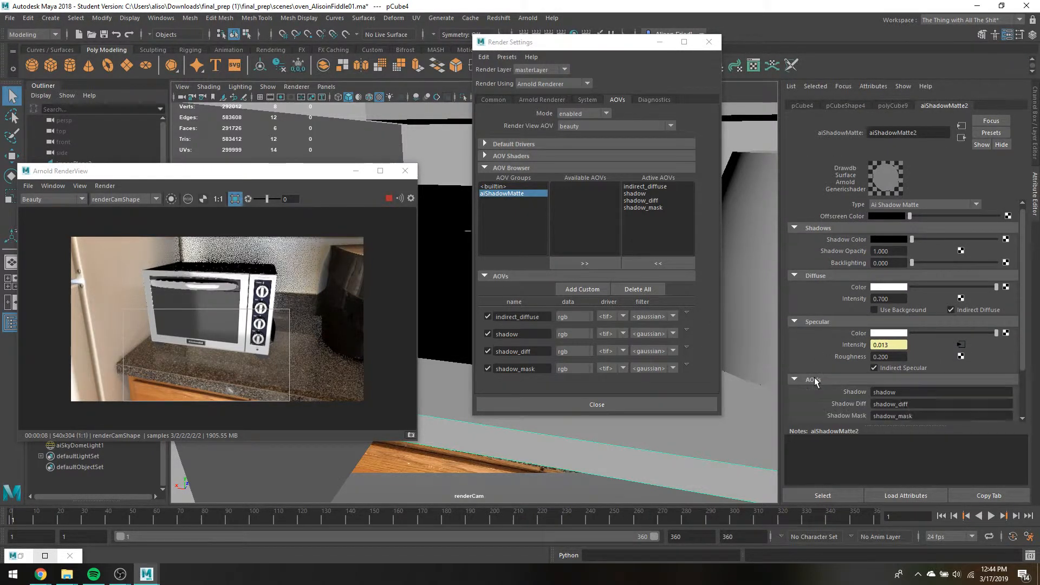
scroll(816, 382, down, 2)
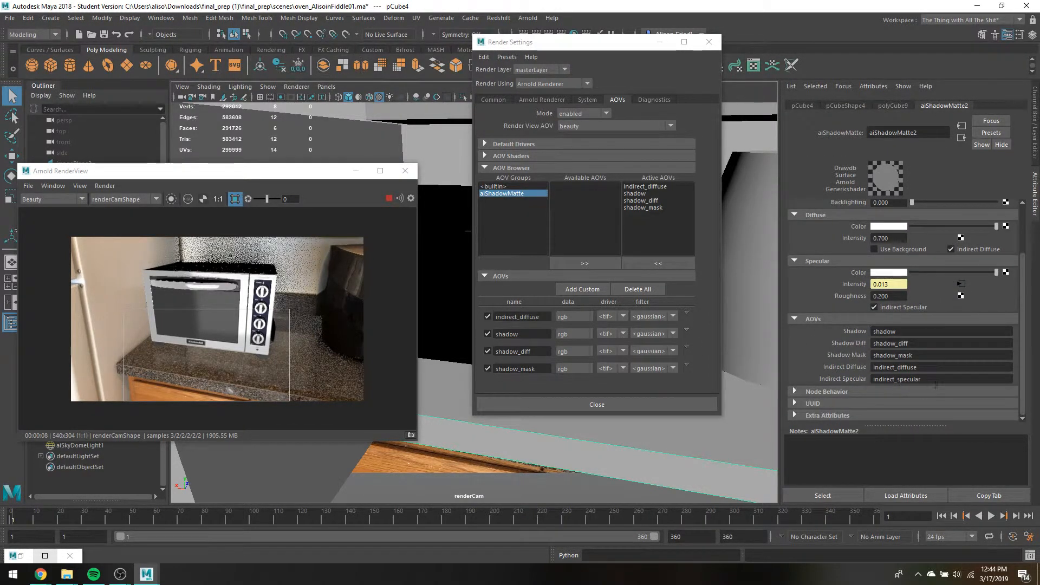
double_click(897, 379)
key(ctrl+c)
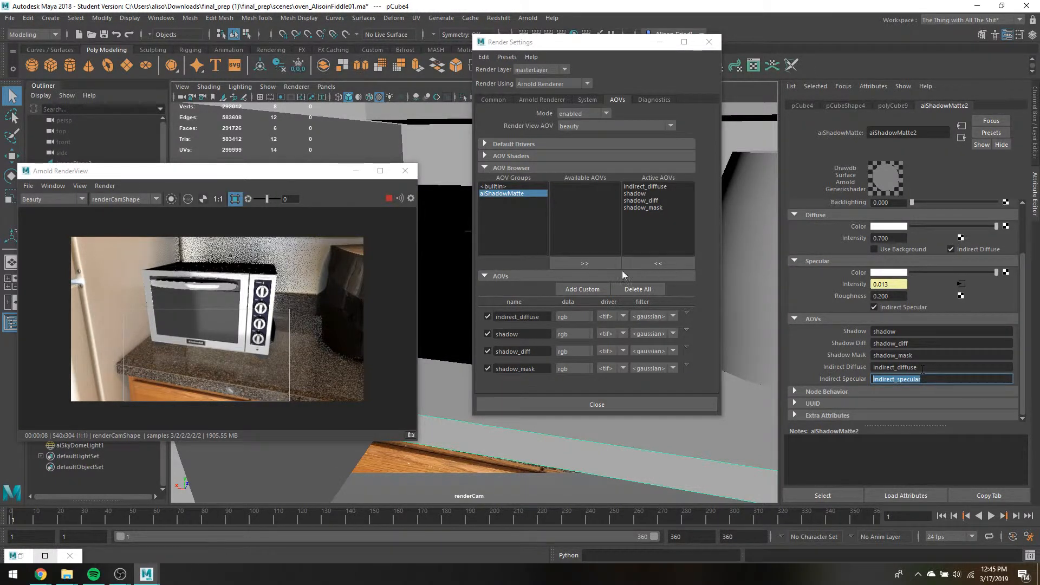
Add a custom AOV named indirect_specular in the render settings and close them.
click(577, 288)
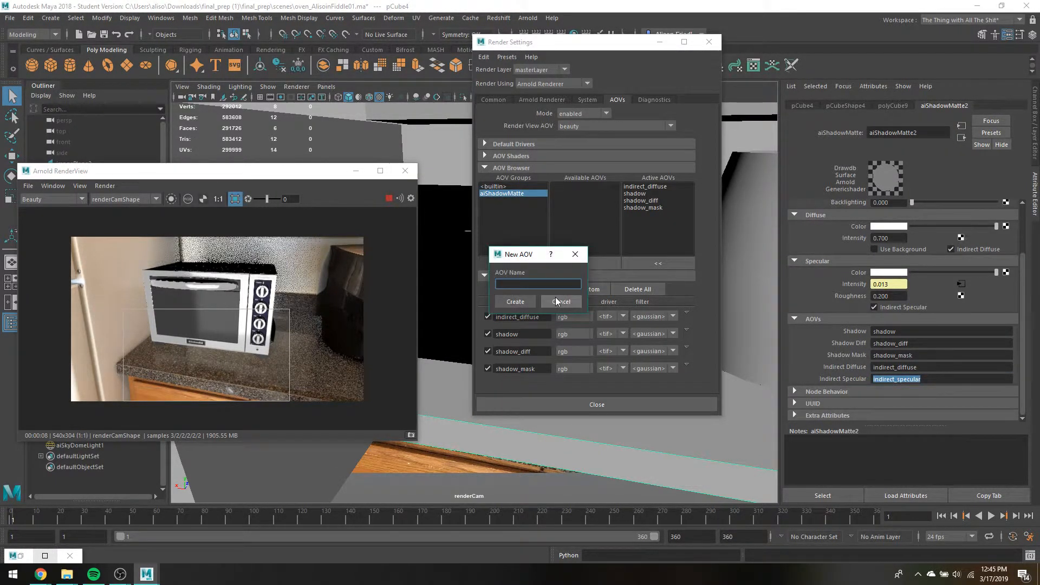
key(ctrl+v)
click(525, 301)
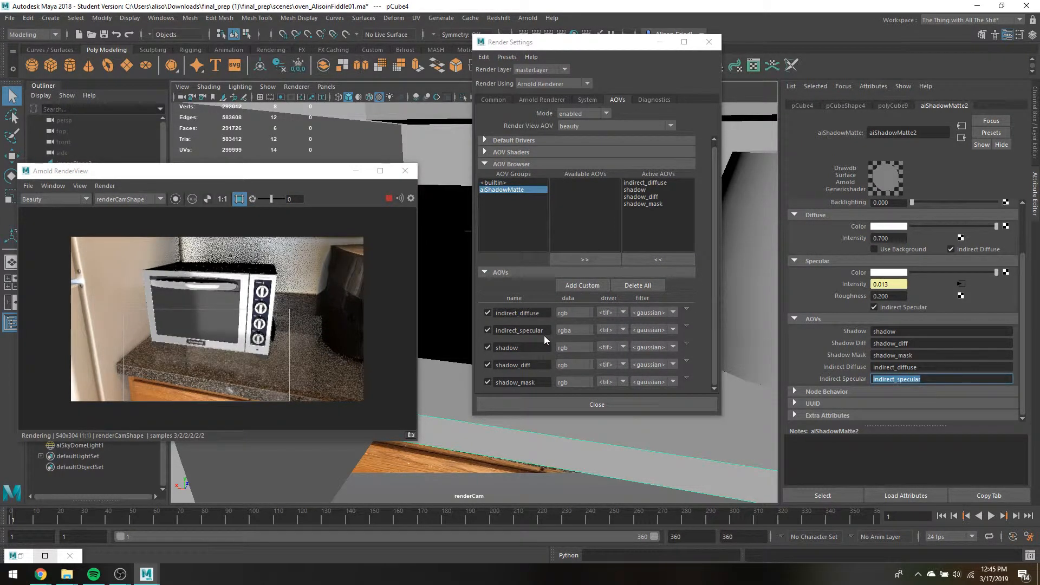
click(705, 47)
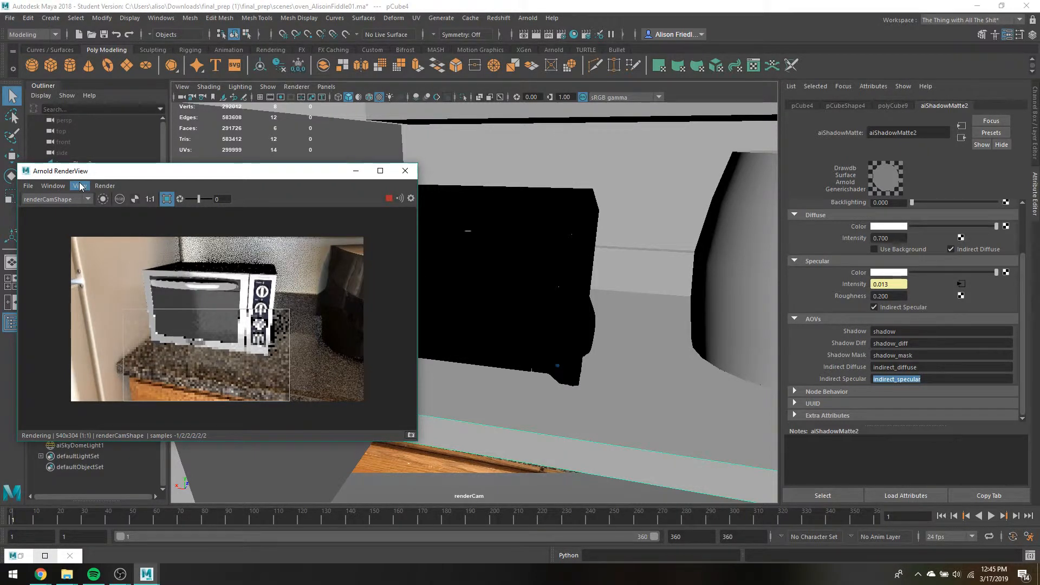
Inspect the indirect_diffuse and indirect_specular AOVs in the render preview, with the crop region enlarged towards the dark pot and the oven's upper part.
drag(80, 187, 143, 142)
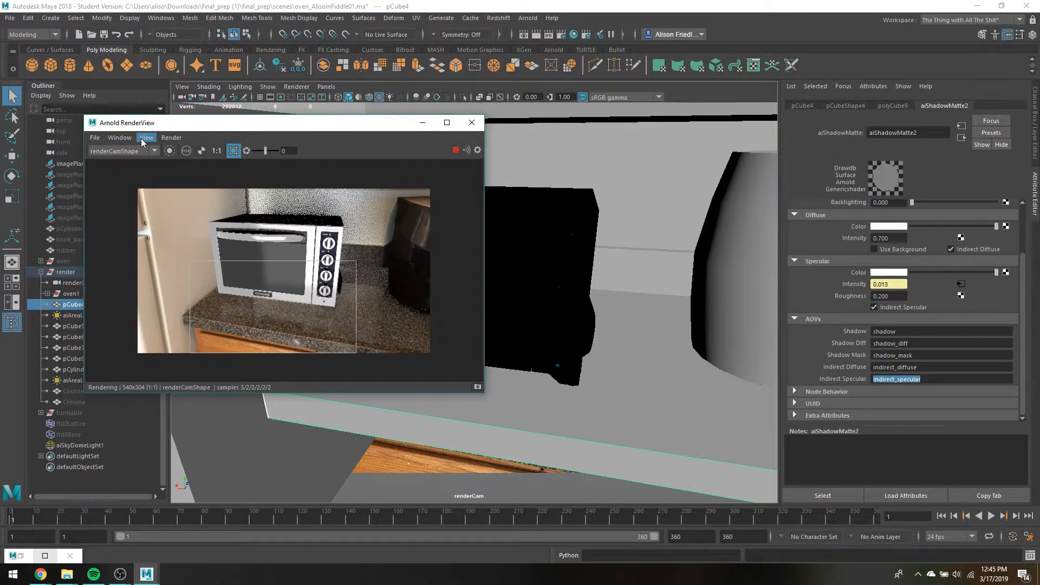
click(142, 138)
click(156, 150)
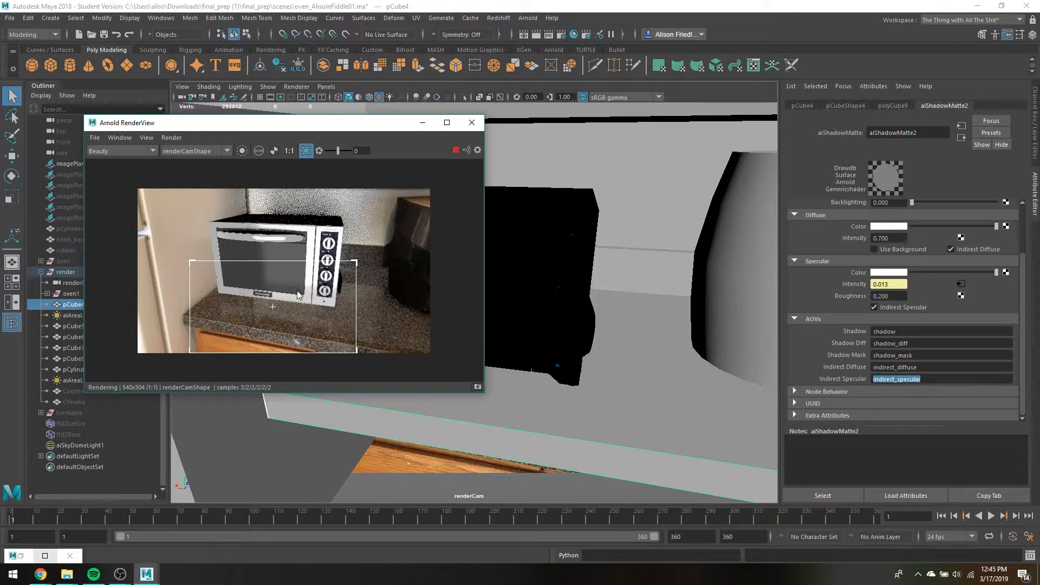
click(154, 151)
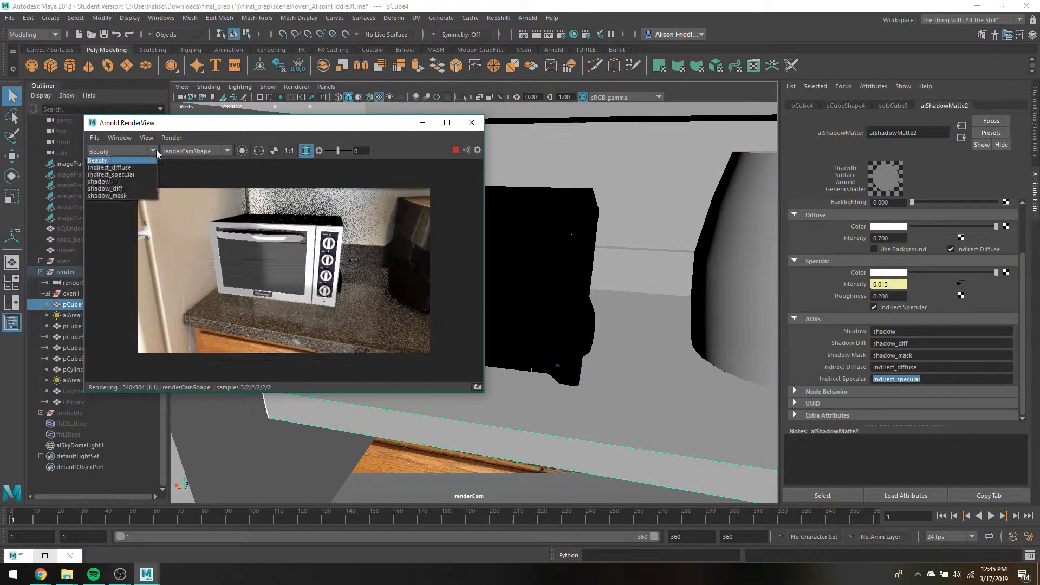
click(147, 167)
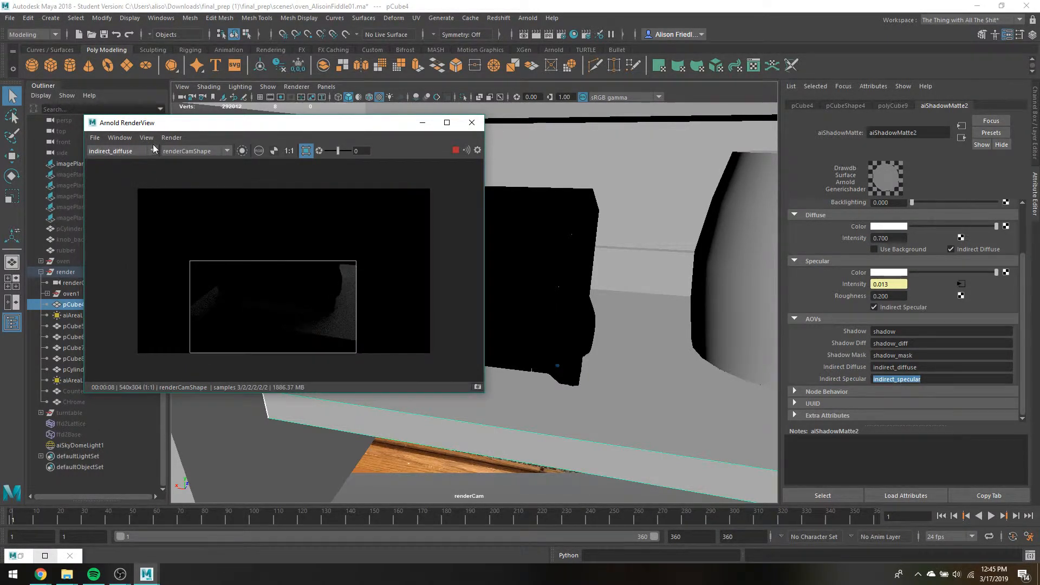
drag(355, 261, 396, 234)
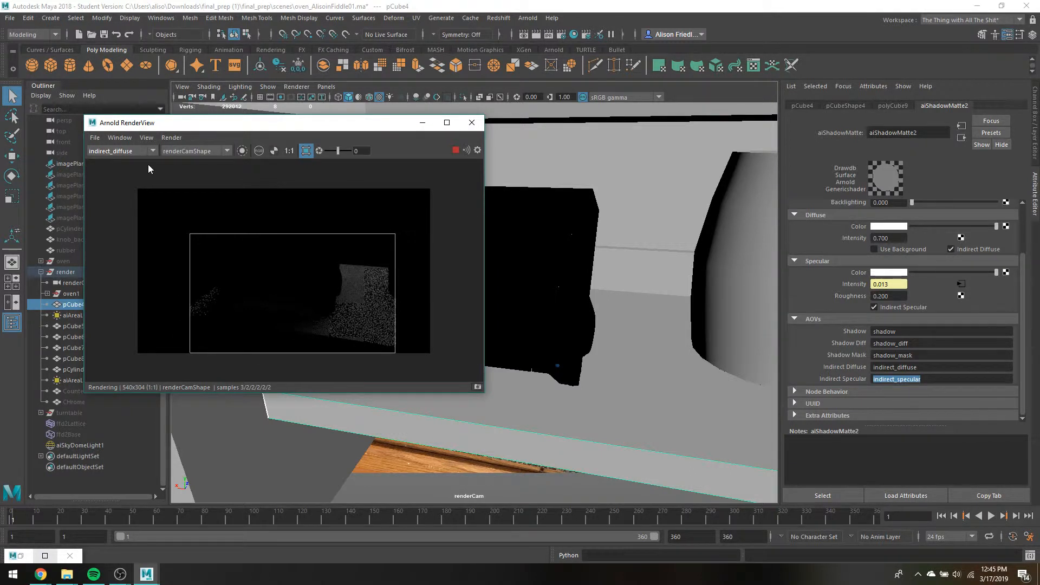
key(Down)
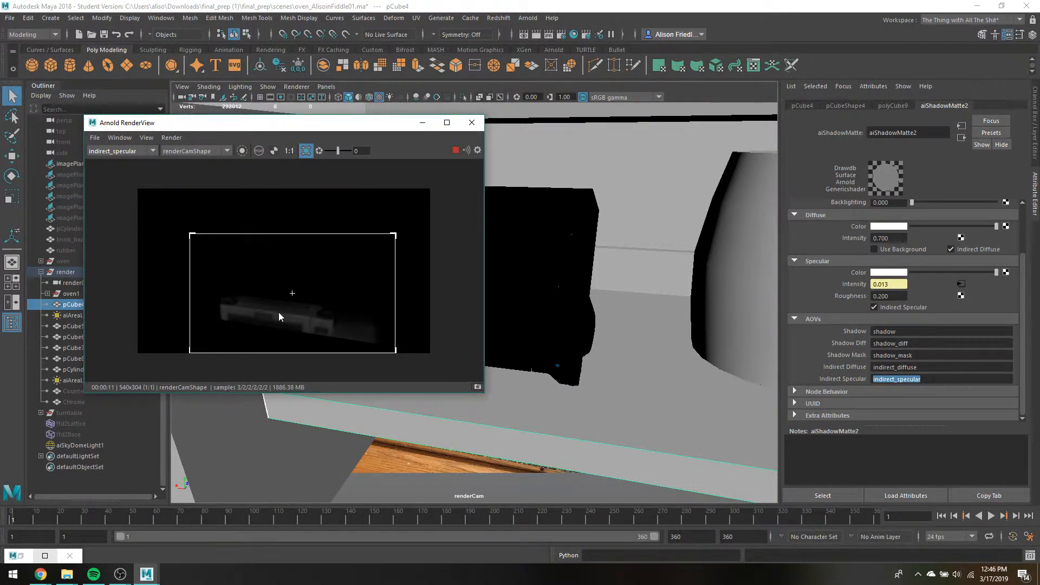
Try a cyan base color on the oven door's material in place of its file texture, and restore the texture.
drag(360, 125, 269, 109)
click(546, 250)
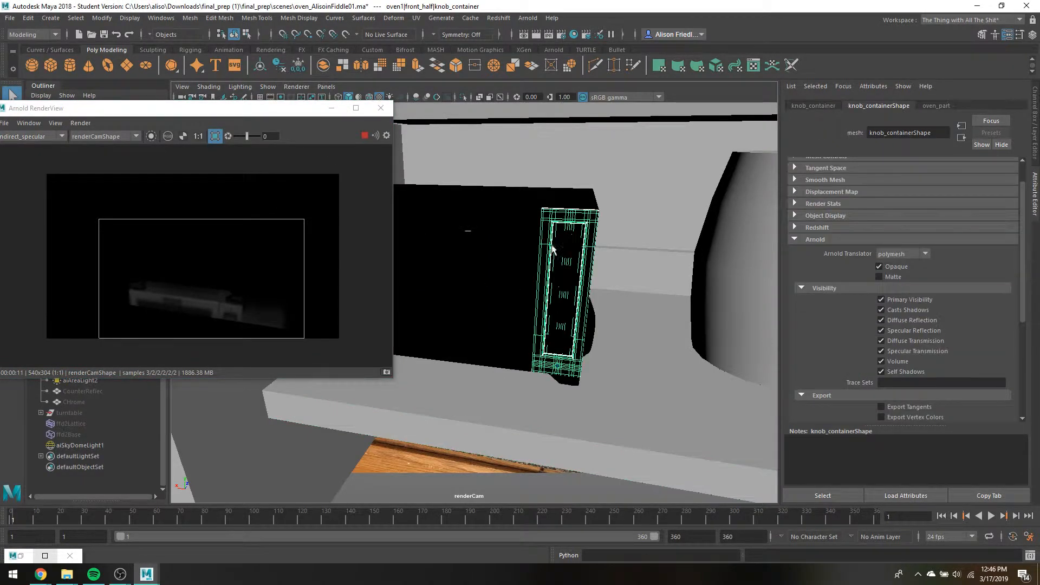
click(526, 247)
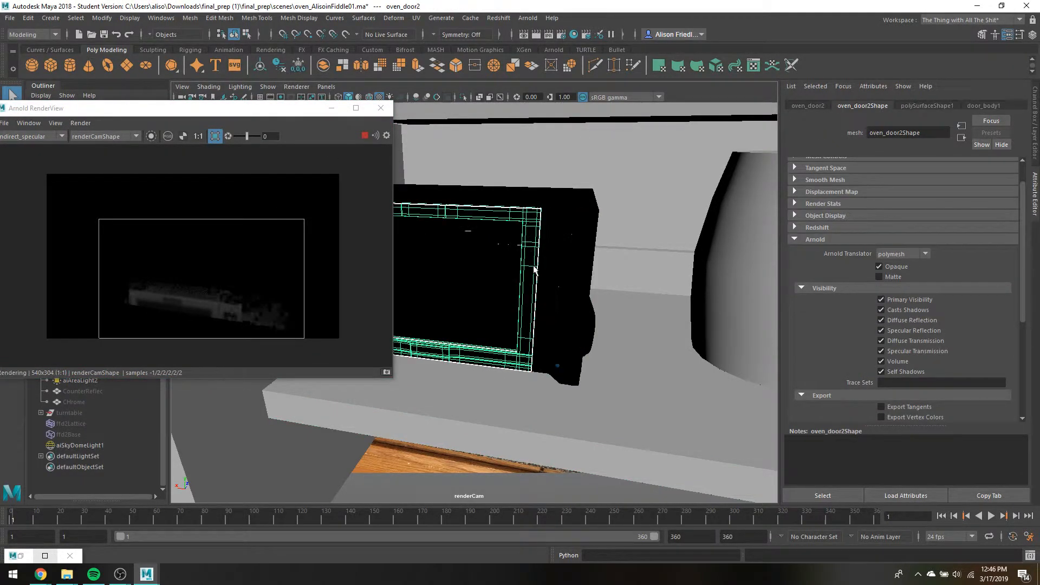
click(983, 105)
right_click(874, 245)
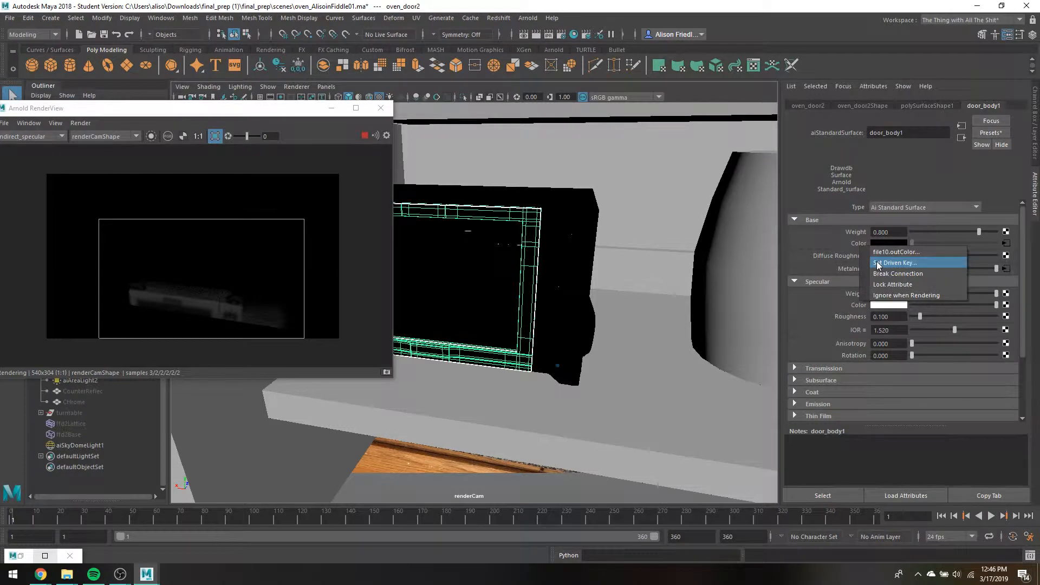
click(897, 273)
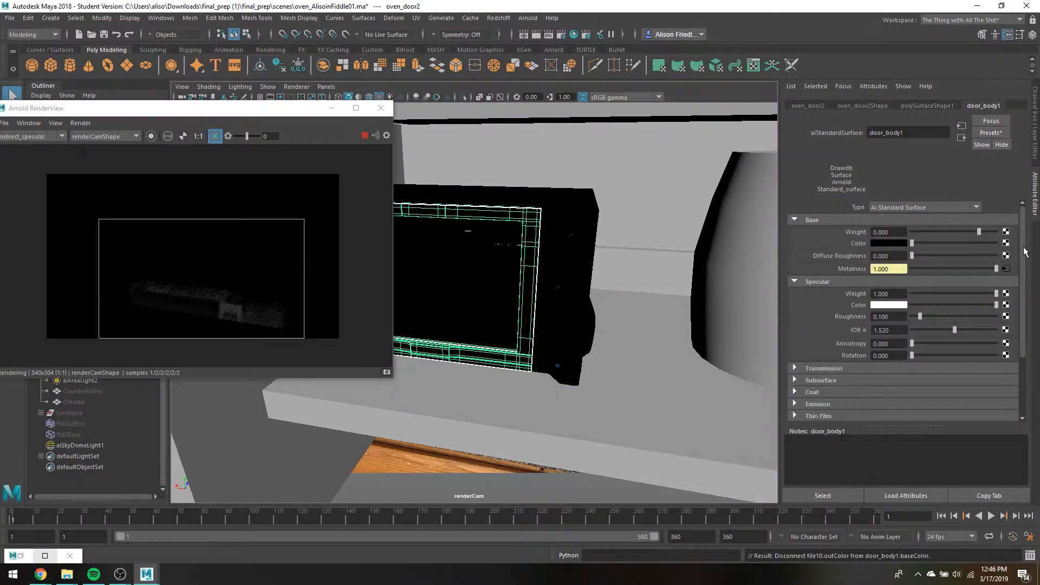
click(888, 243)
click(889, 214)
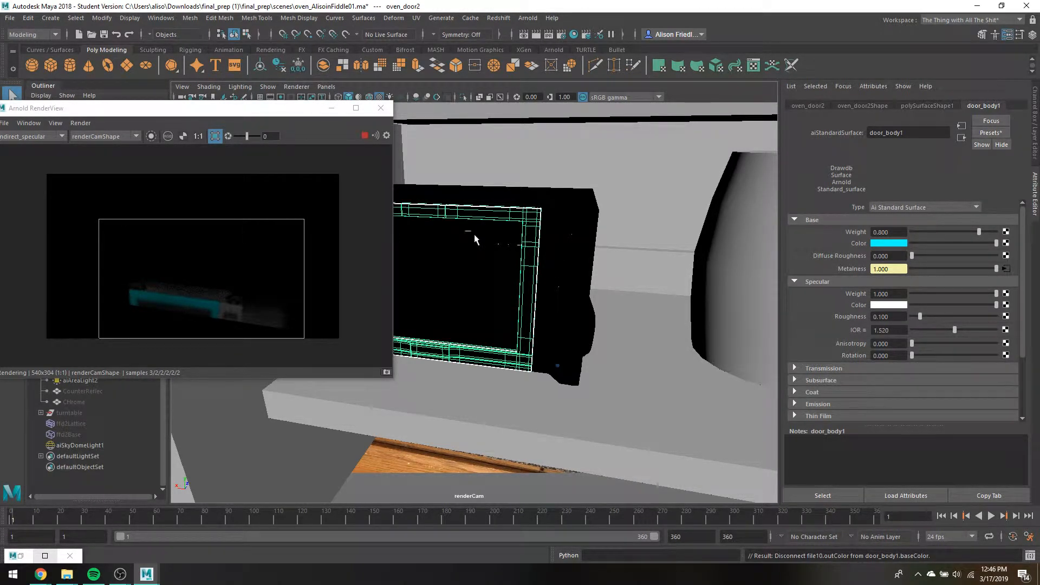
key(ctrl+z)
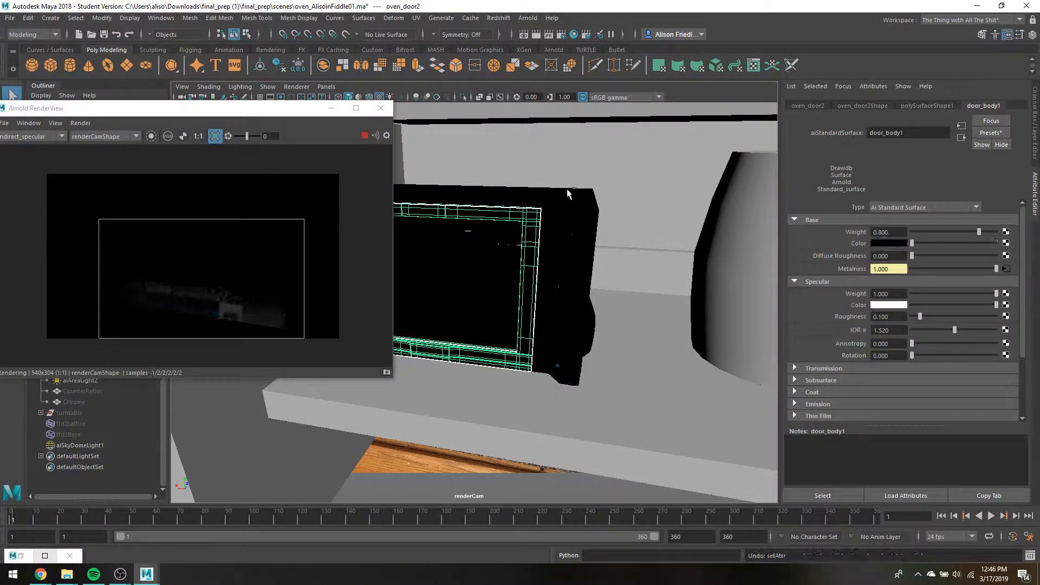
key(ctrl+z)
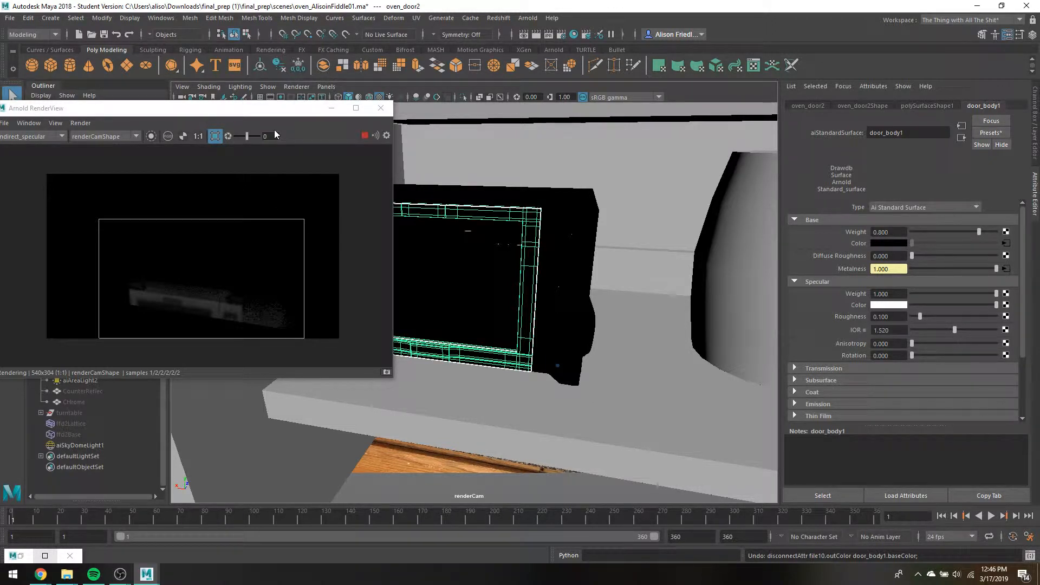
Render the full frame without the crop region and save the beauty pass as a TIFF named beauty in the images folder.
drag(274, 107, 323, 109)
click(130, 124)
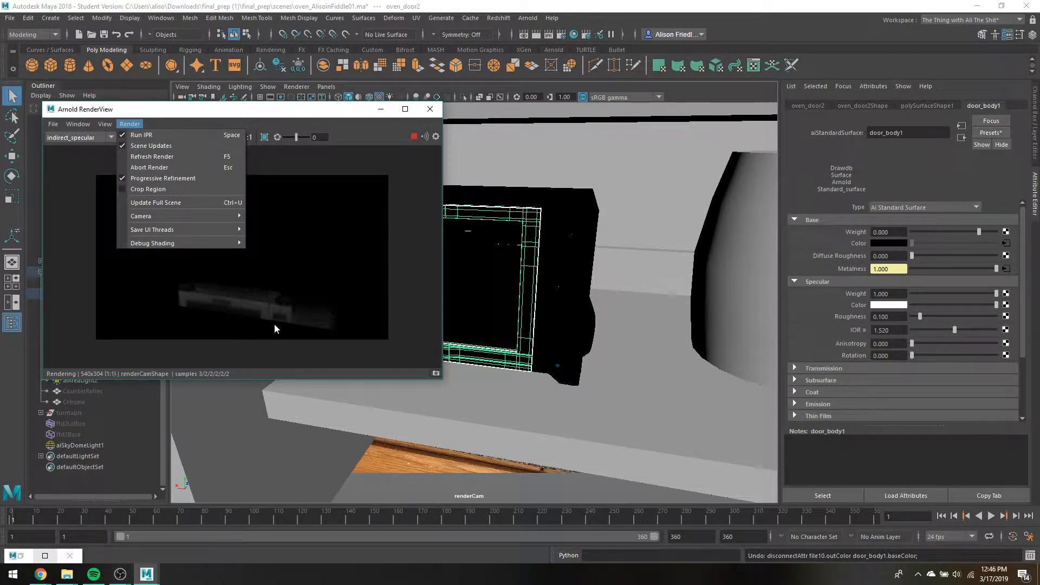
click(190, 177)
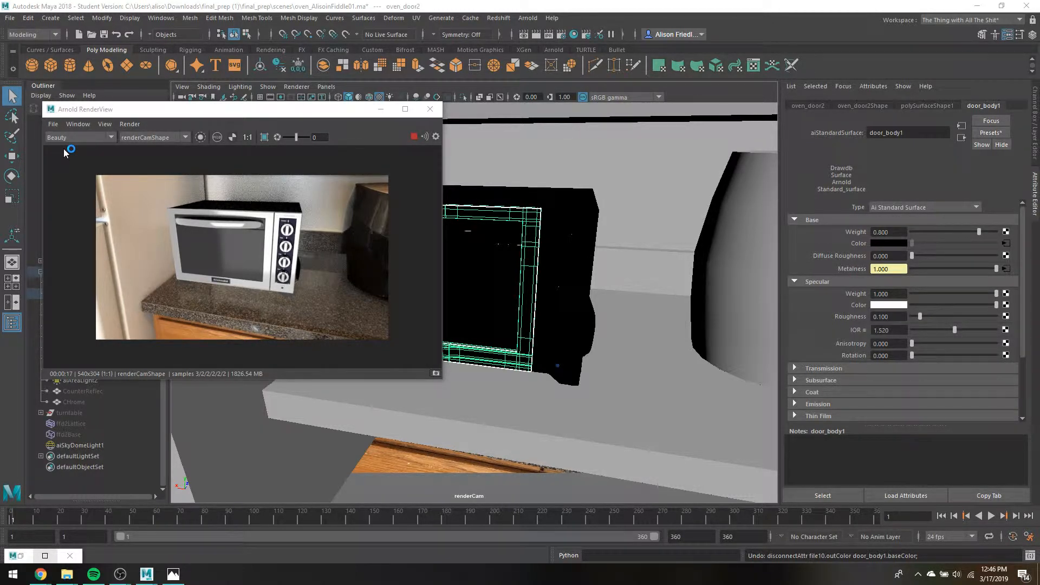
text(beauty.ti)
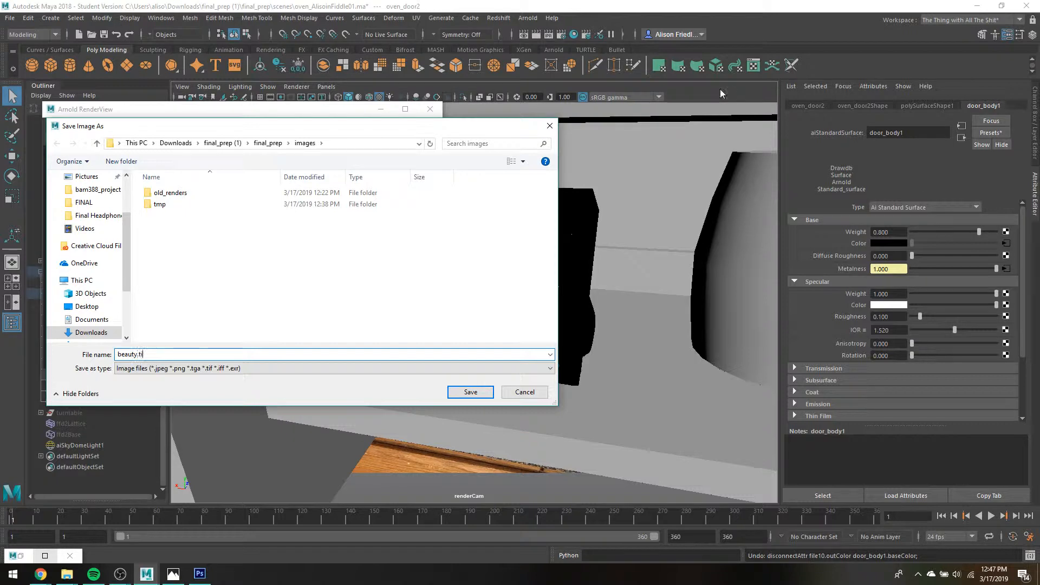
key(Return)
Display the indirect_diffuse AOV in the render preview and save it as indiffuse.tiff in the images folder.
click(108, 138)
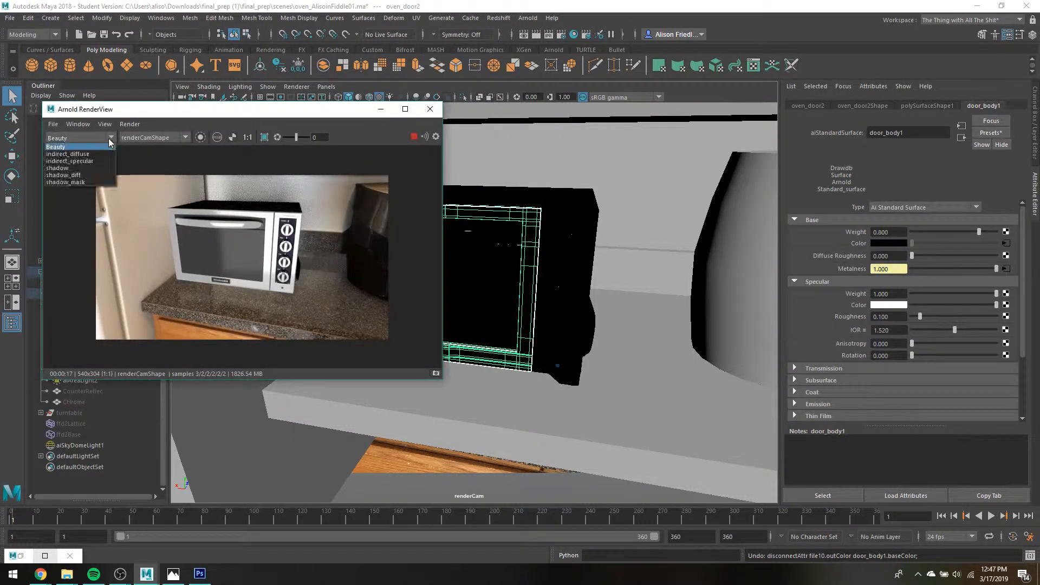
click(104, 155)
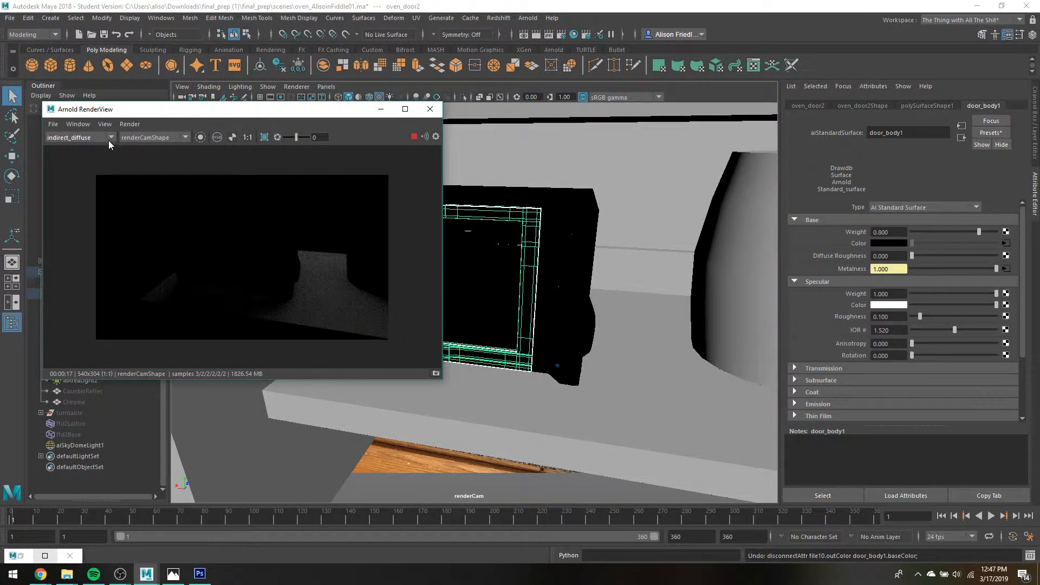
click(53, 125)
click(59, 132)
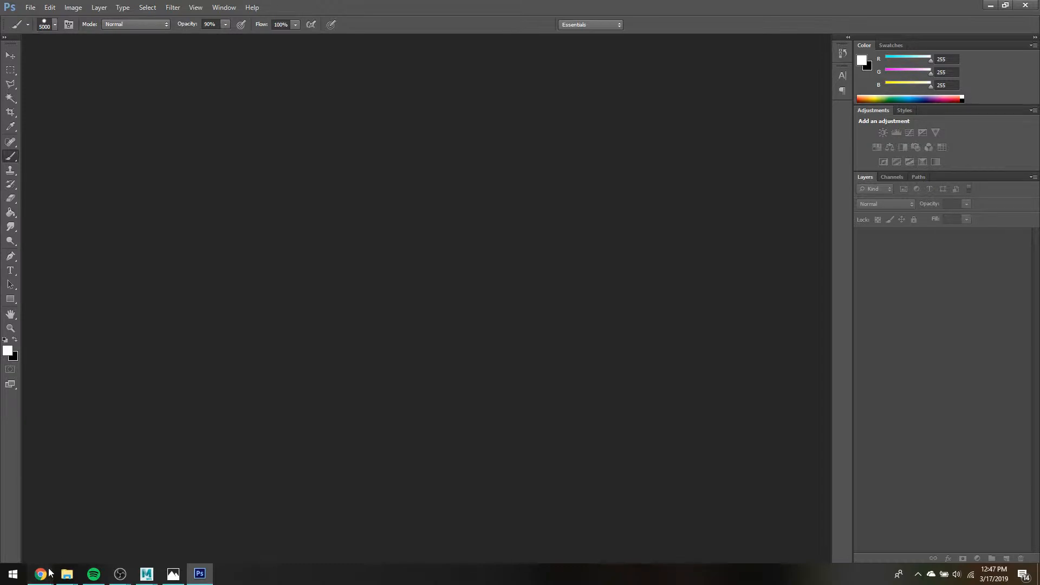
mouse_move(40, 573)
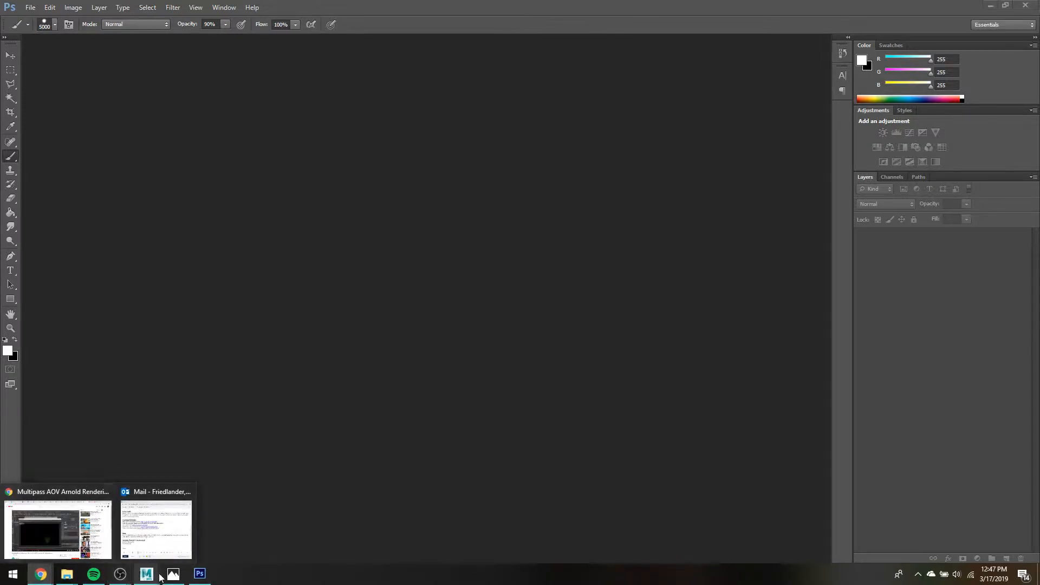
click(205, 524)
click(53, 124)
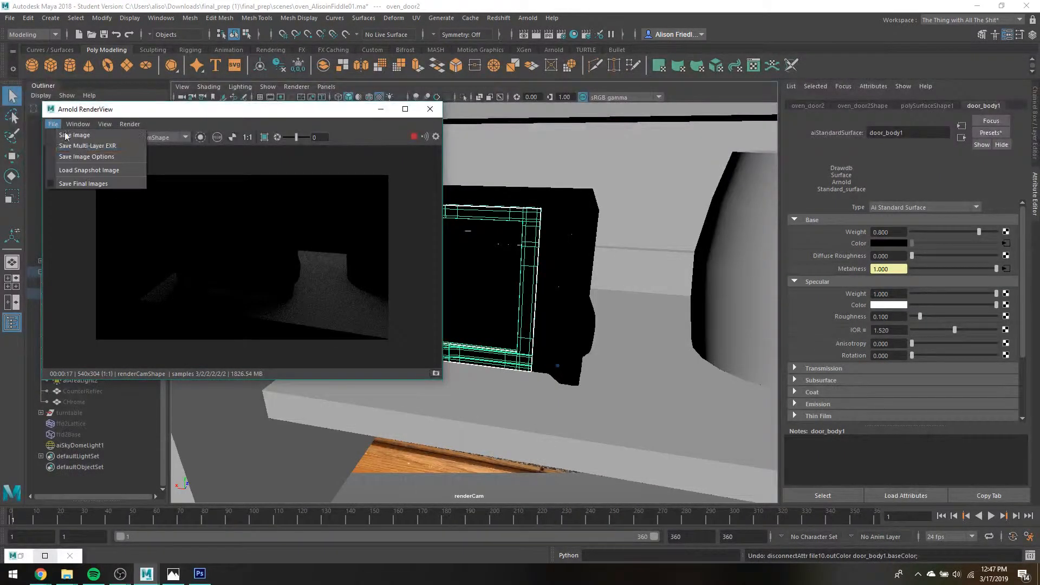
click(60, 139)
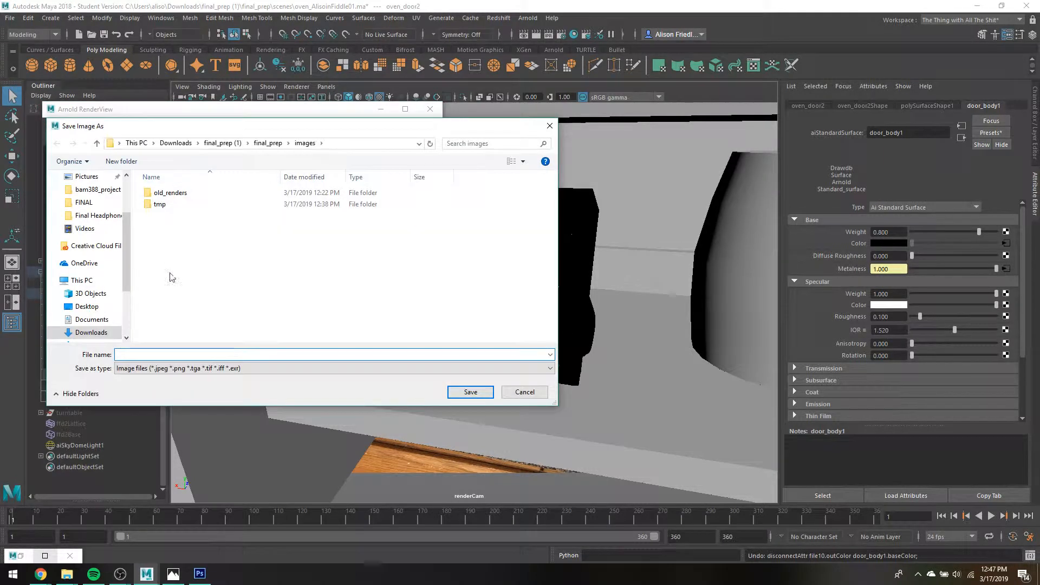
text(d)
key(BackSpace)
text(indiffuse.tiff)
key(Return)
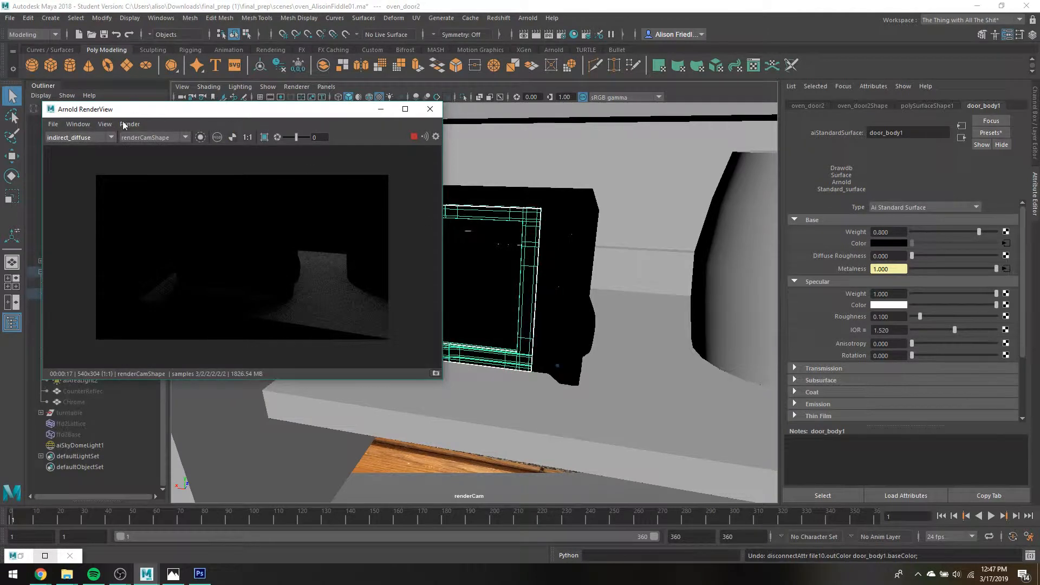
Display the indirect_specular AOV in the render preview and save it as indspec.tif in the images folder.
click(96, 136)
click(88, 161)
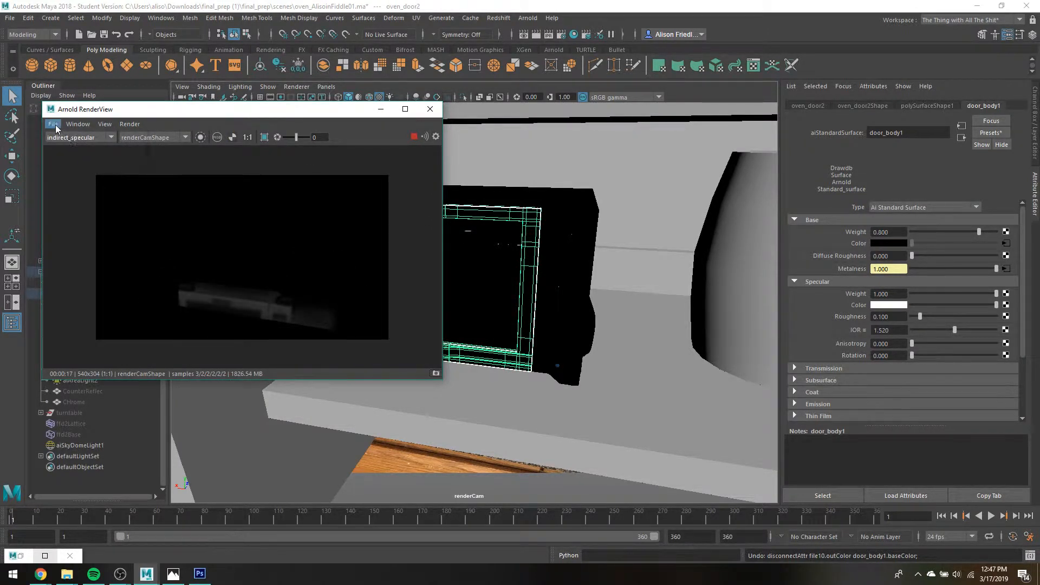
click(54, 124)
click(73, 138)
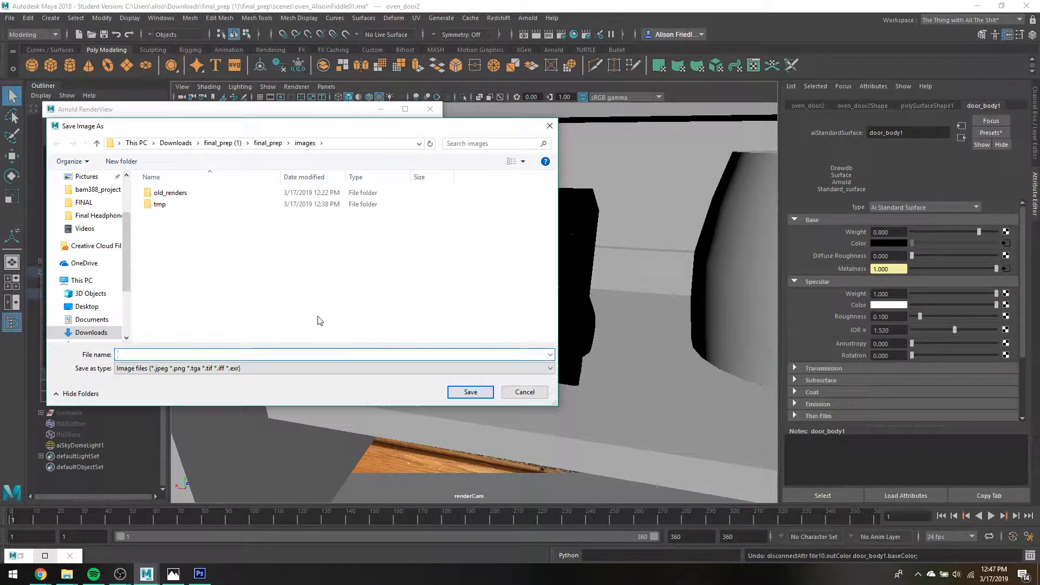
text(indspec.tif)
key(Return)
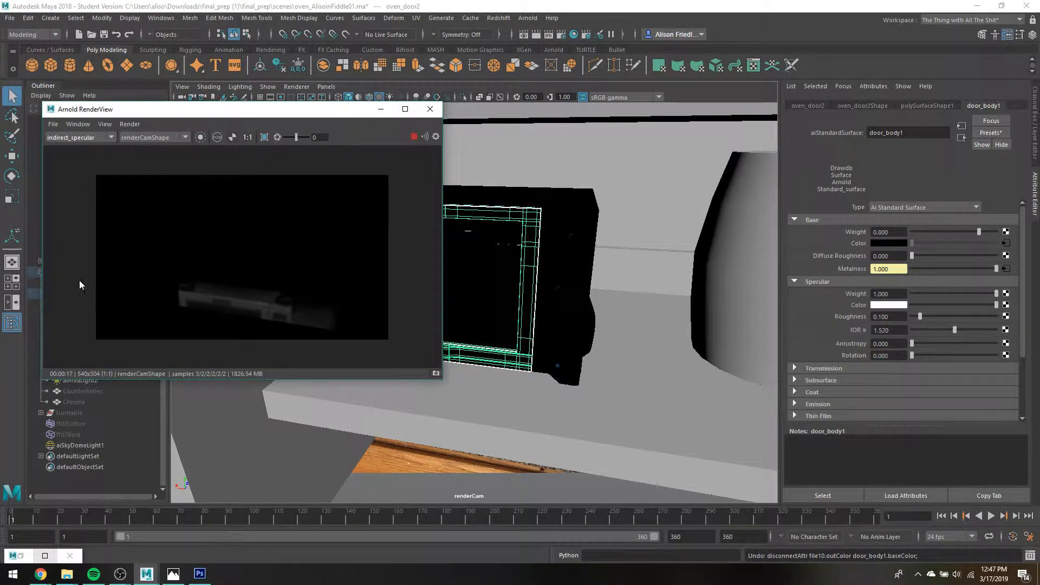
Display the shadow AOV in the render preview and save it as shadow.tif in the images folder.
click(61, 137)
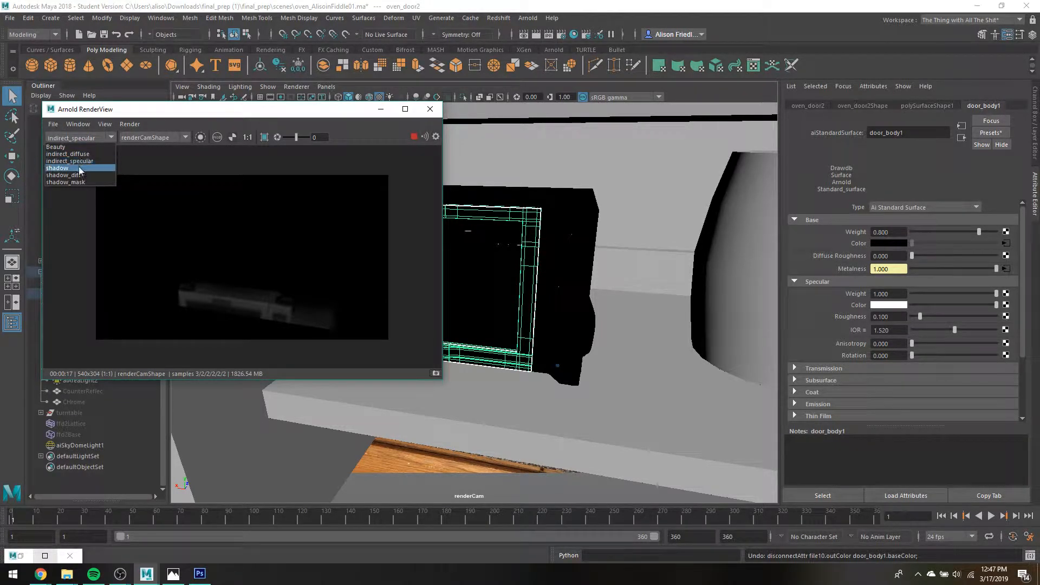
click(56, 147)
click(53, 124)
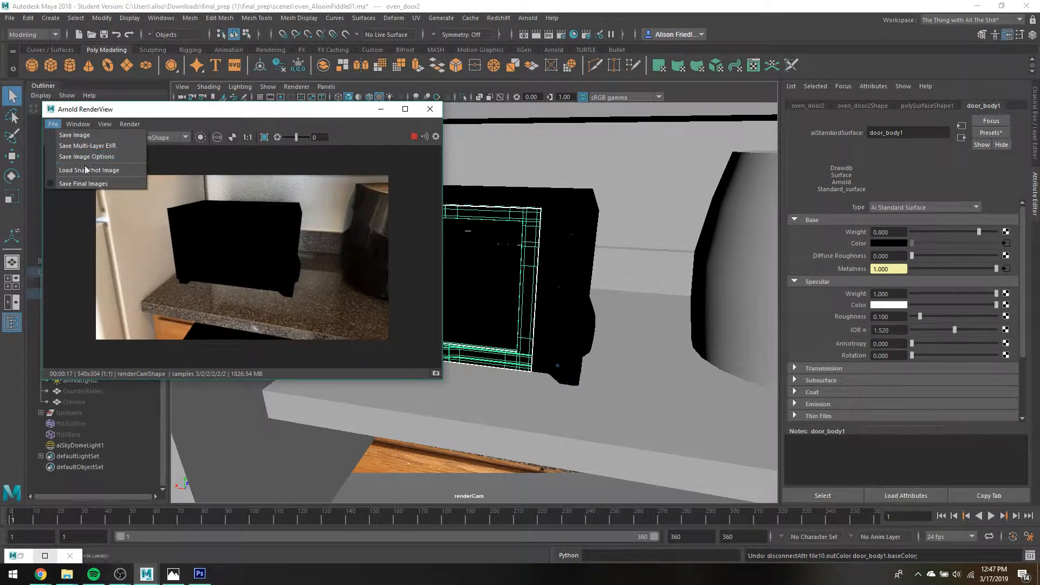
click(81, 137)
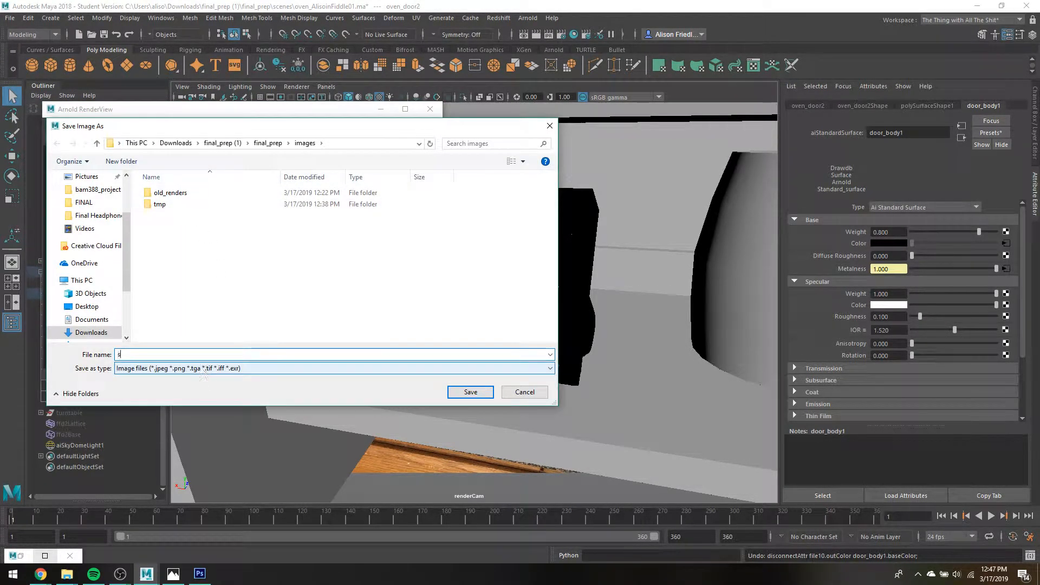
text(shadow)
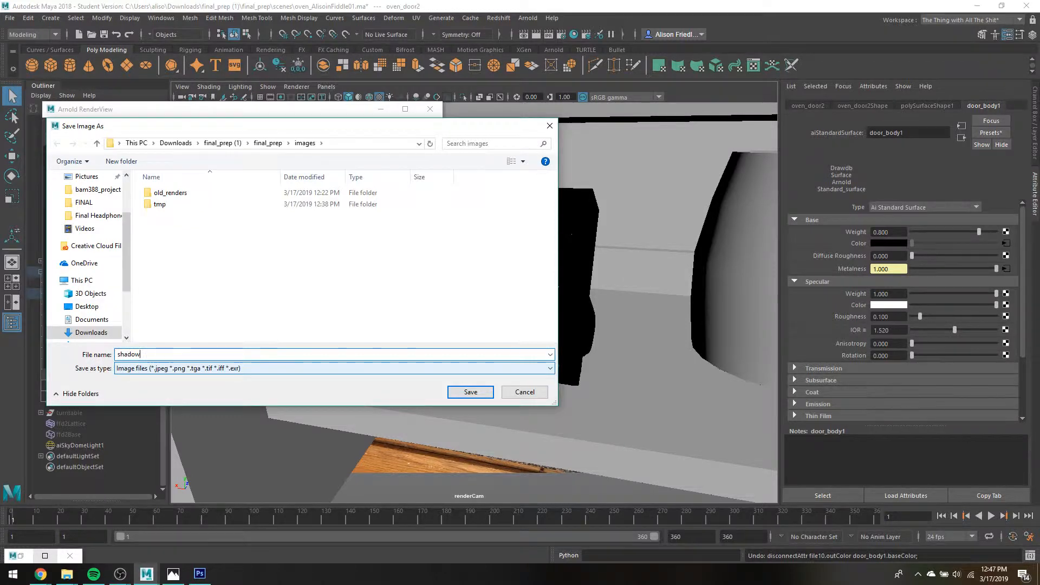
text(.tif)
key(Return)
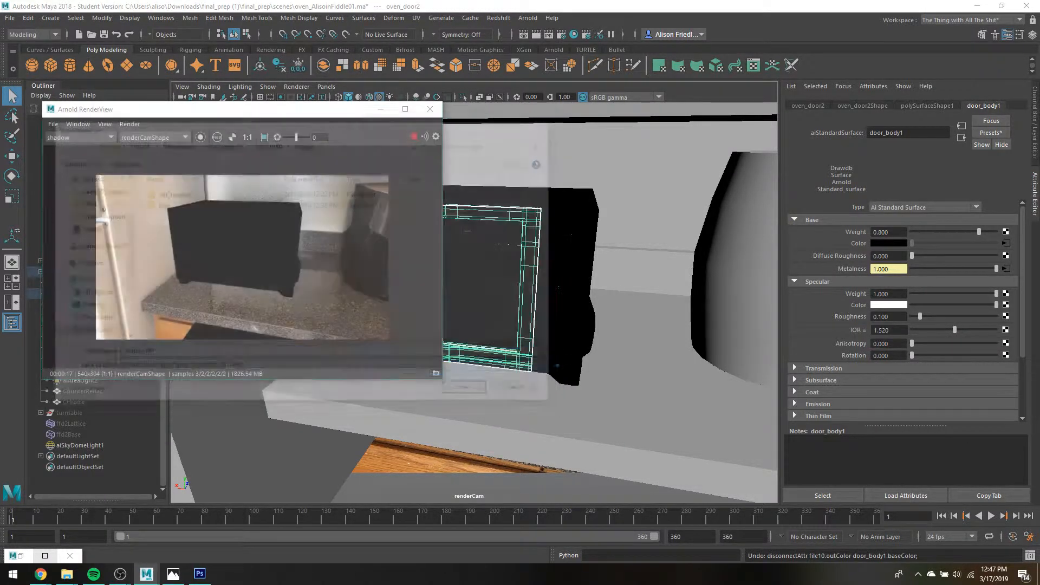
Preview the shadow_mask and shadow_diff AOVs in the render preview, and minimize the preview window.
click(87, 132)
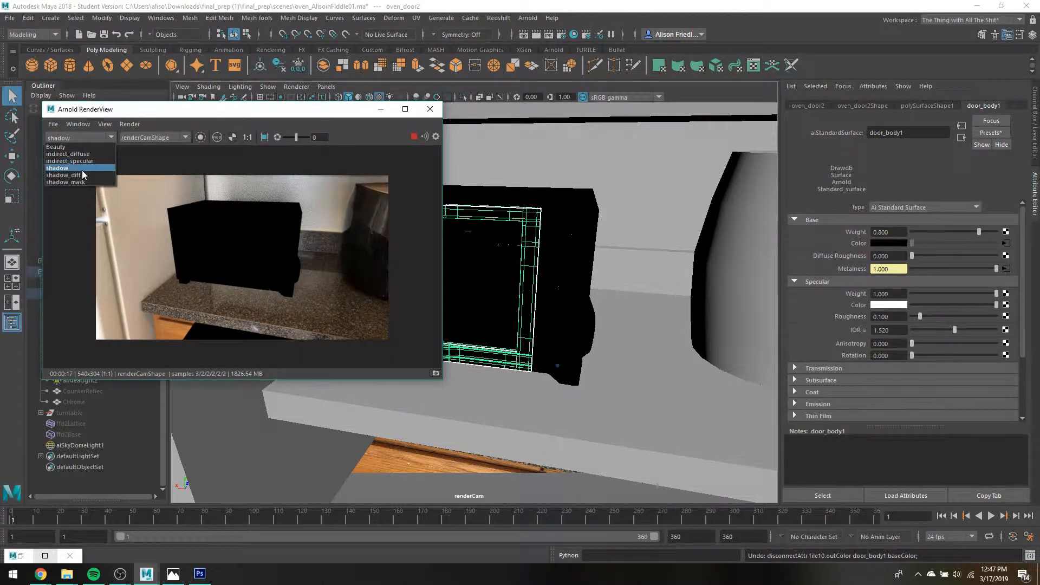
click(85, 181)
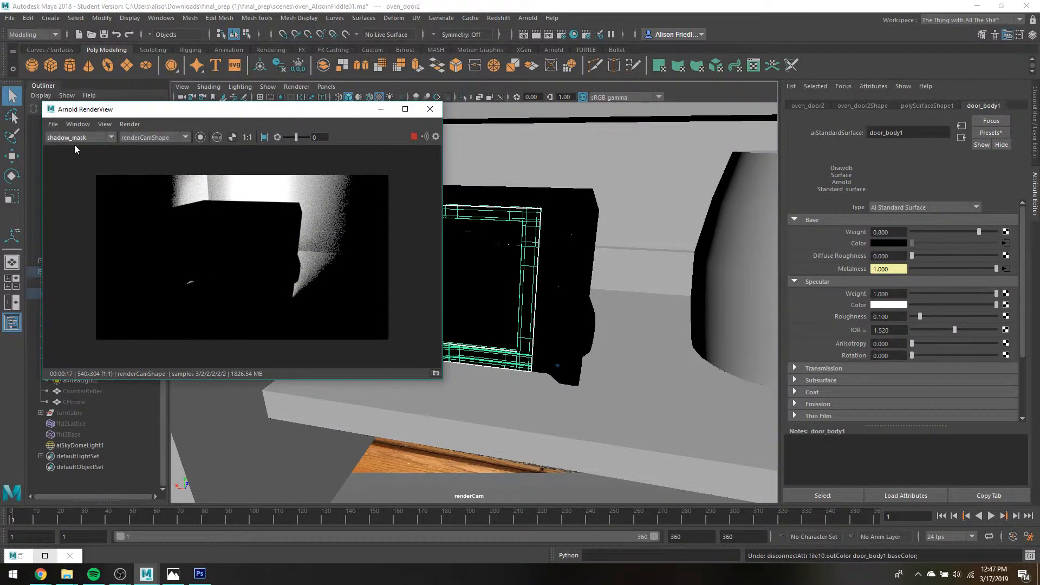
click(73, 136)
click(74, 177)
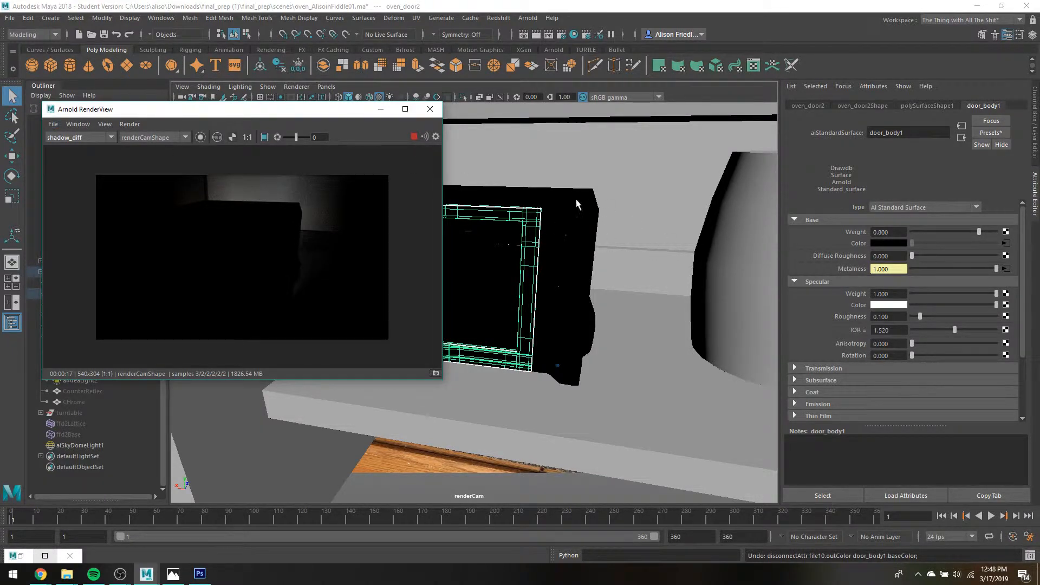
click(381, 108)
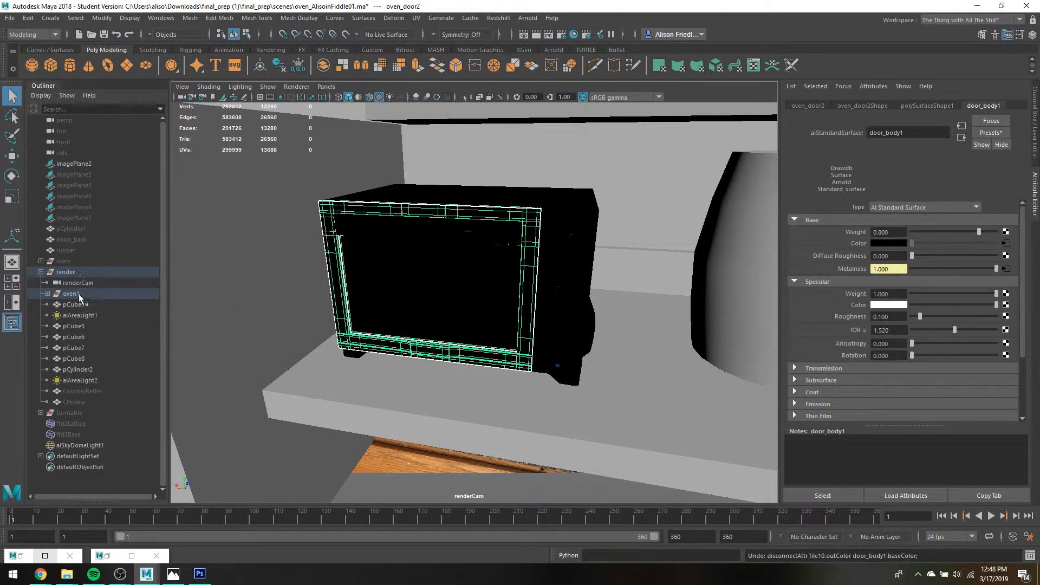
click(80, 296)
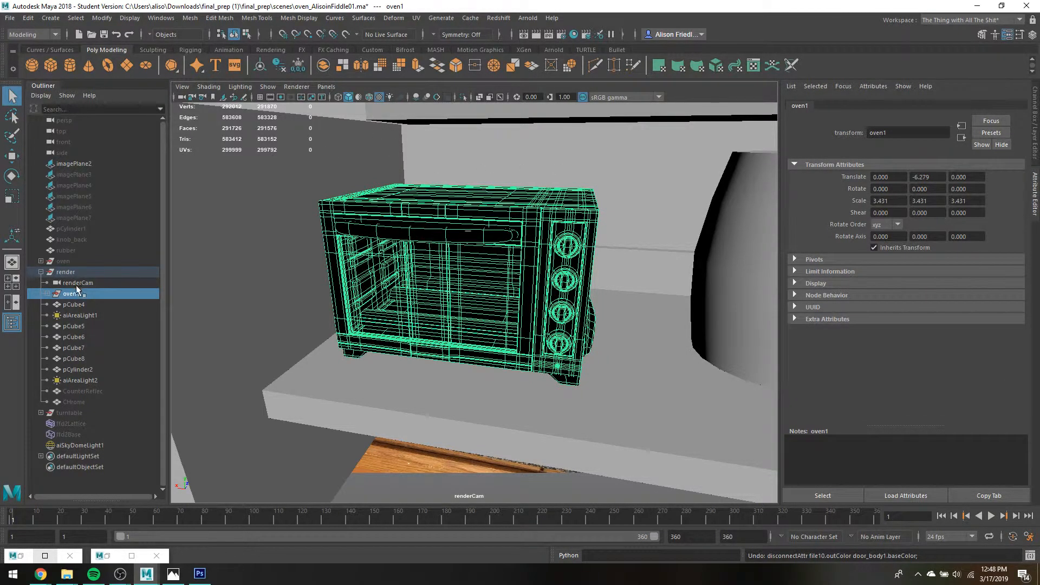
click(66, 272)
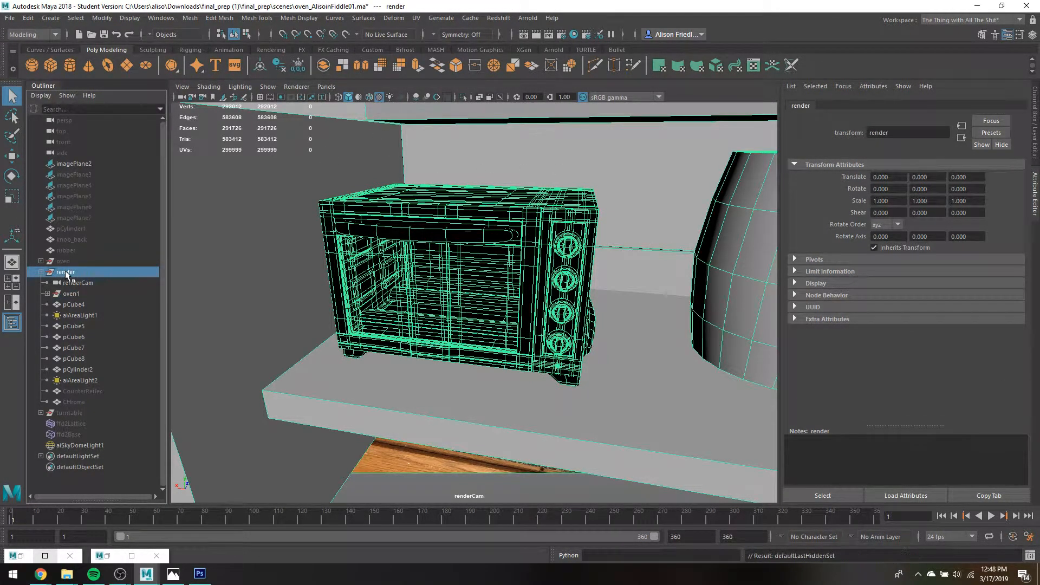
key(ctrl+z)
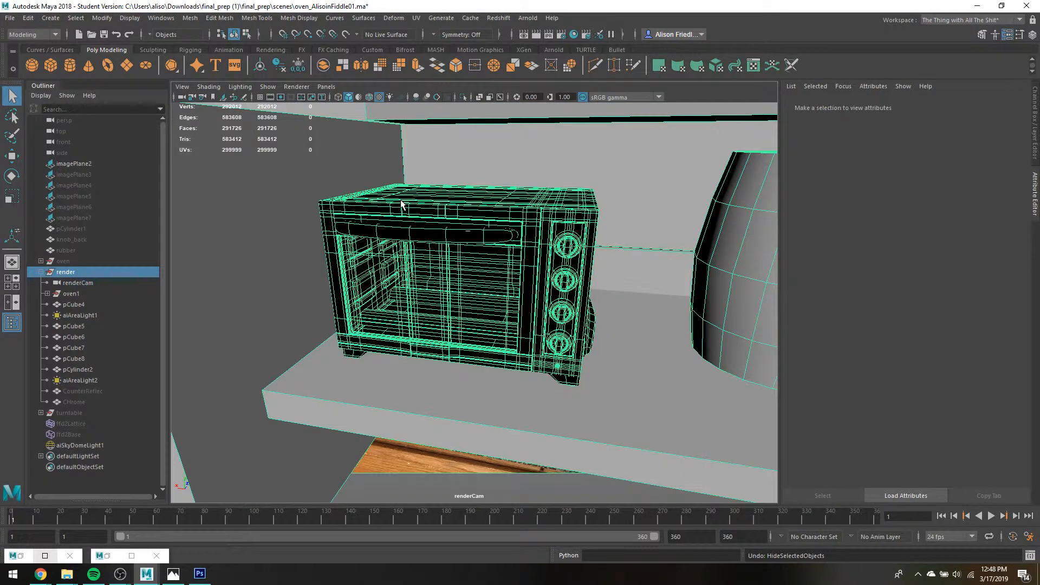
Hide the room stand-in geometry around the oven, pCube4 to pCube8 and pCylinder2.
drag(362, 139, 481, 96)
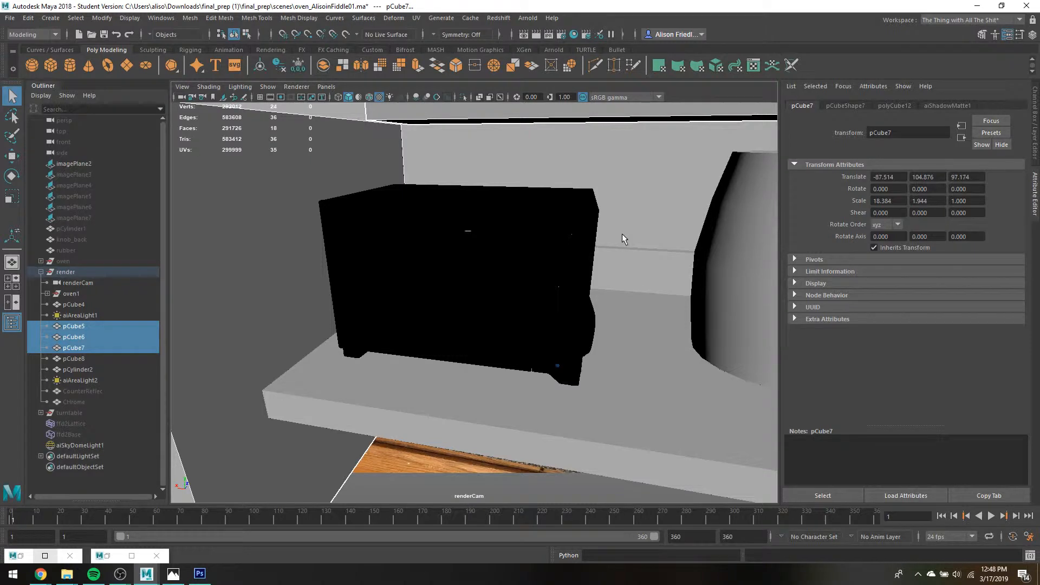
key(ctrl+h)
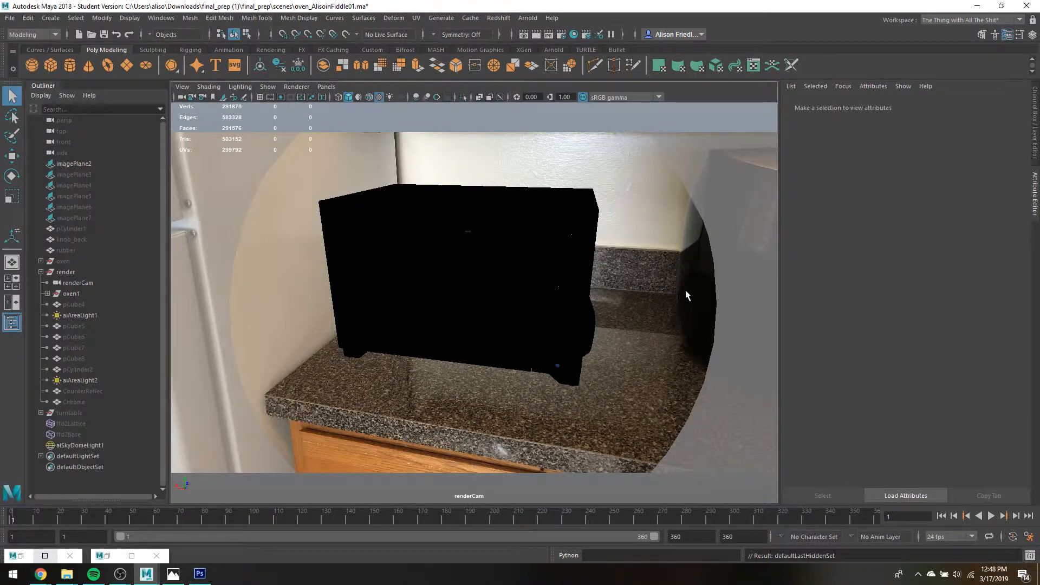
click(686, 295)
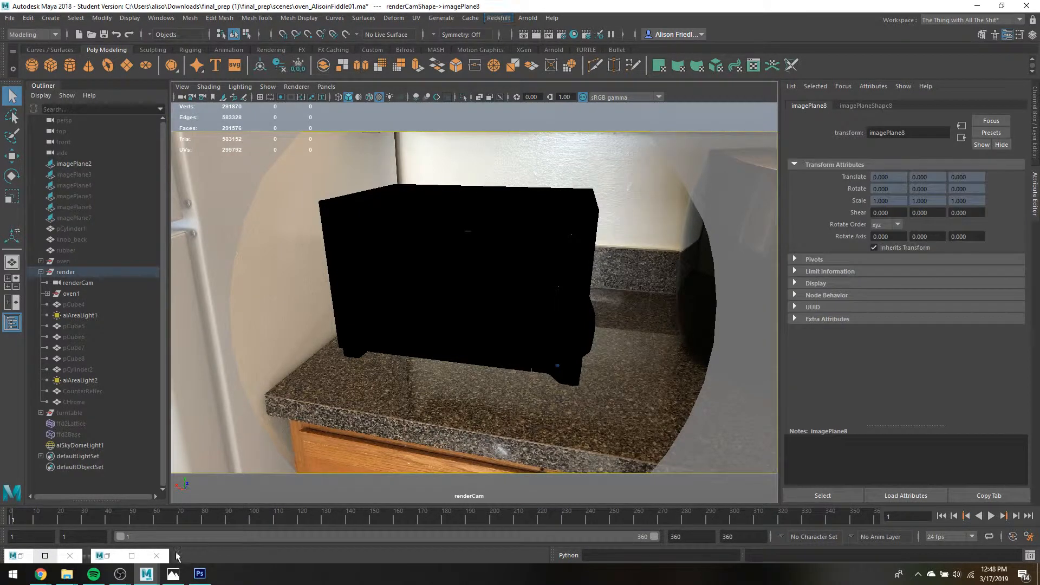
Render the beauty pass of the oven without the room geometry and save it as oven.tiff in the images folder.
click(103, 555)
click(105, 472)
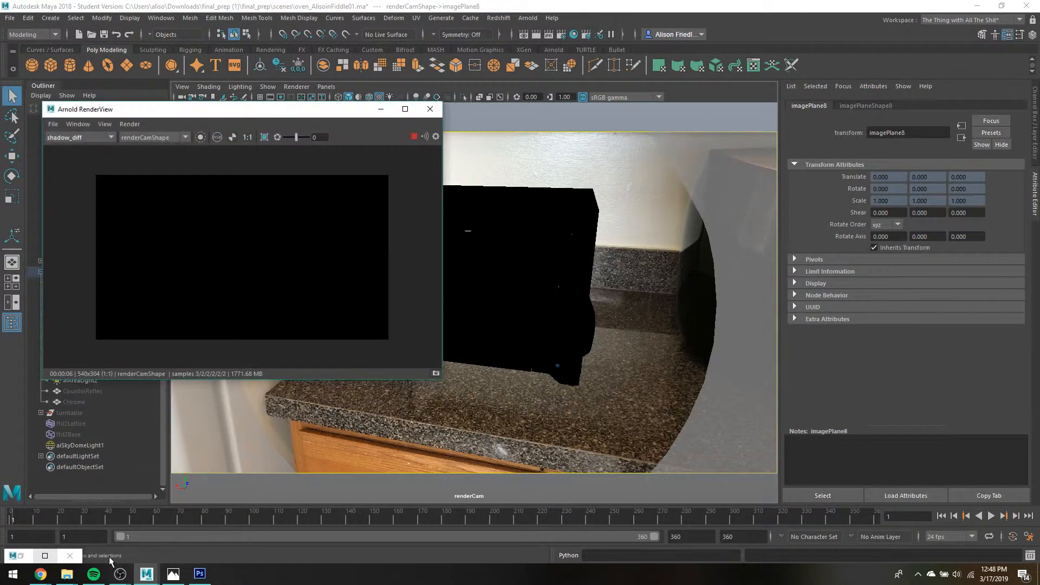
click(82, 137)
click(65, 146)
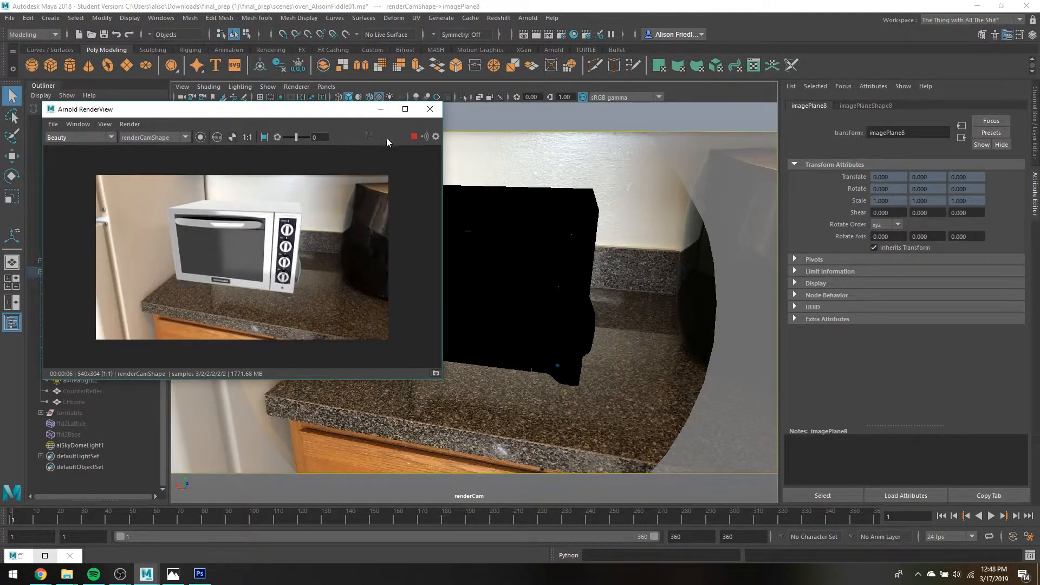
click(414, 136)
click(53, 124)
click(67, 135)
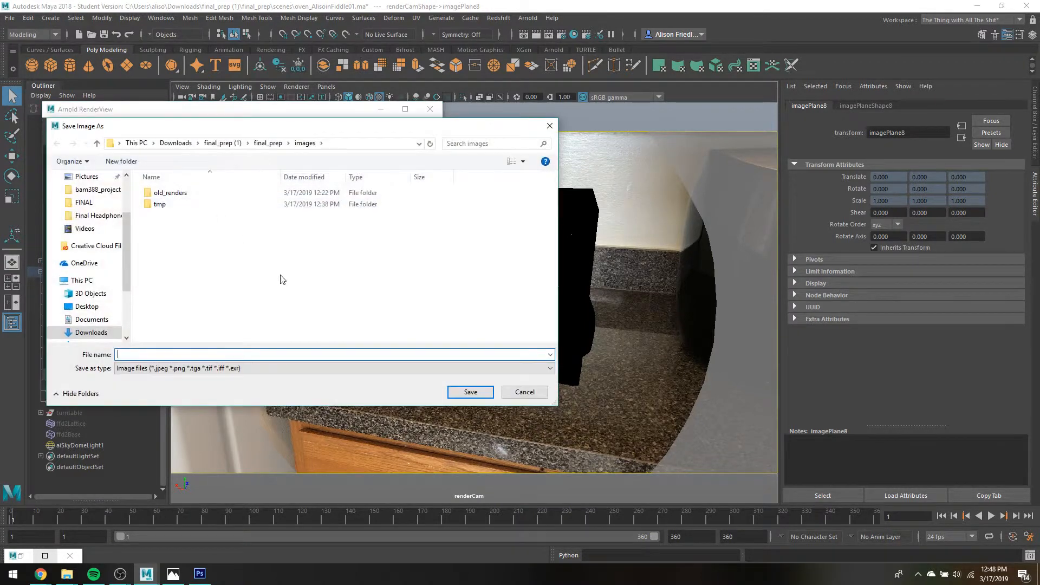
text(oven2)
key(Return)
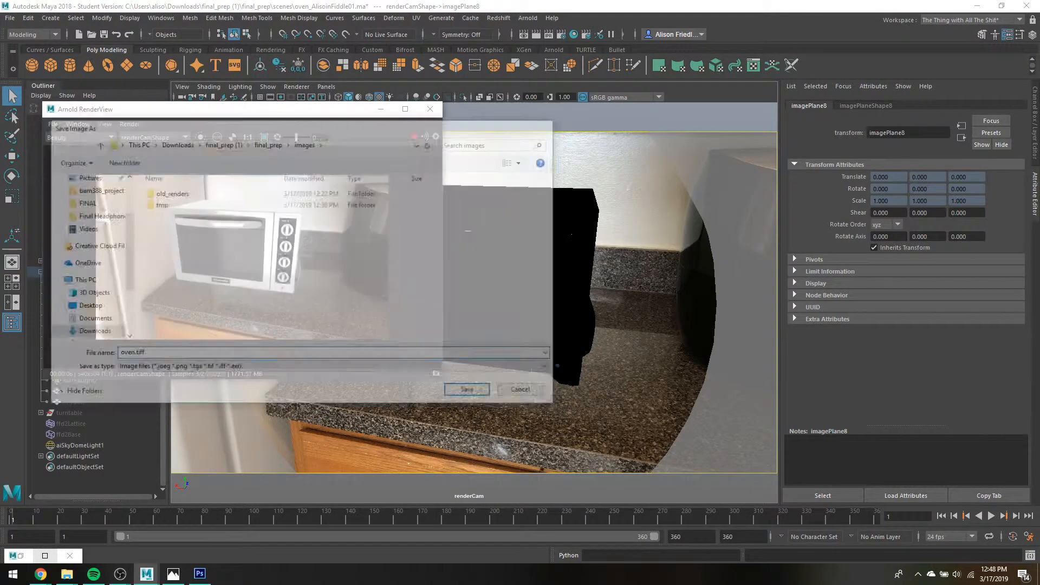
Switch to Photoshop and open the oven image from the final_prep images folder as a new document.
click(199, 574)
mouse_move(67, 573)
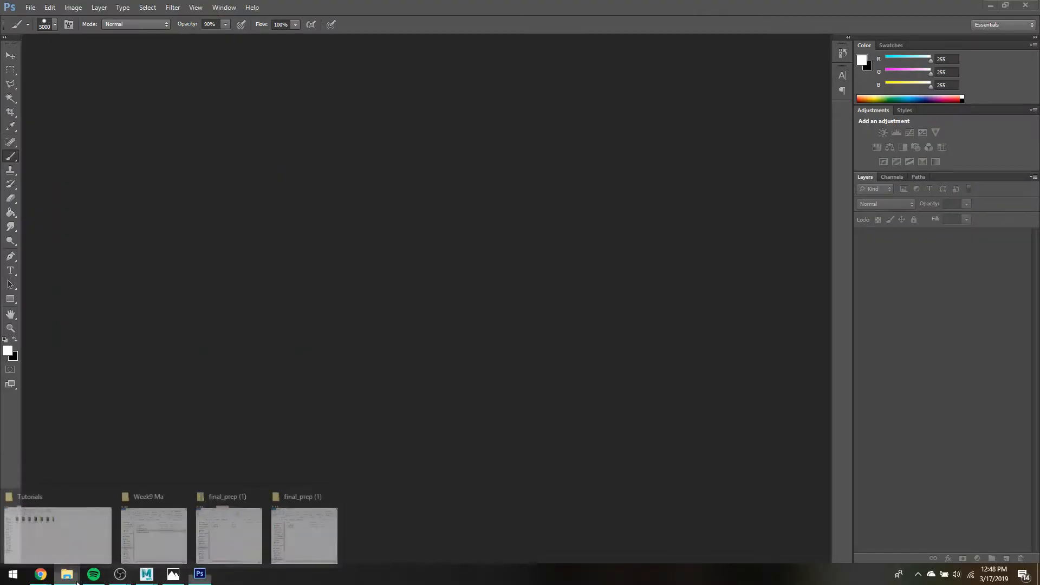
click(283, 544)
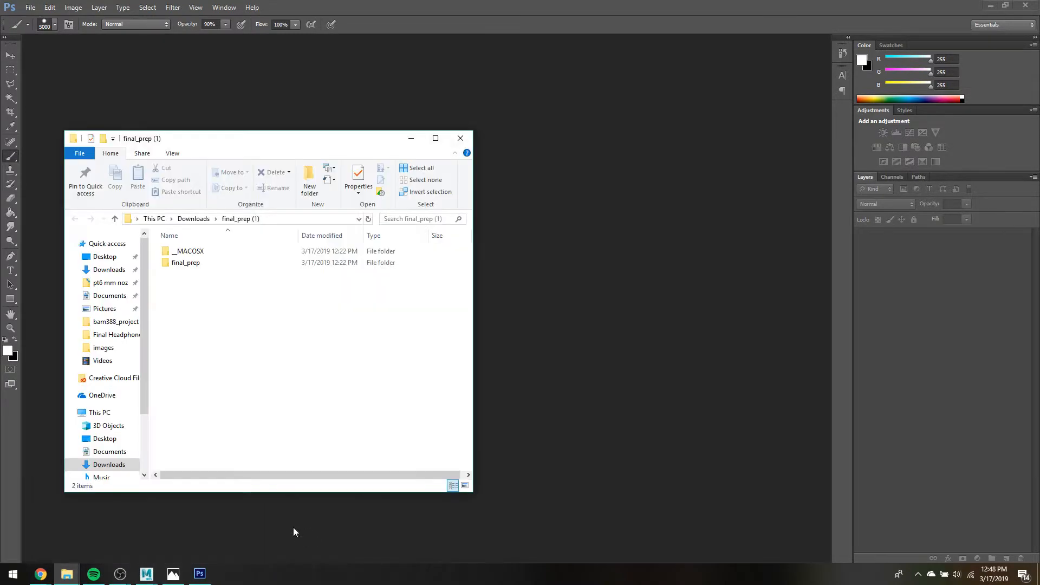
double_click(185, 265)
double_click(192, 309)
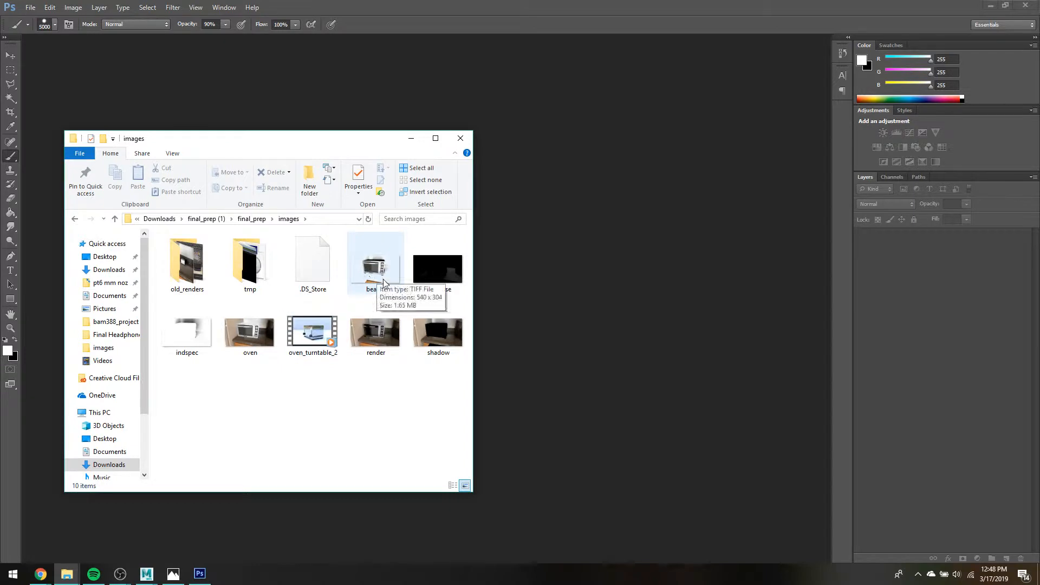
drag(288, 144, 160, 120)
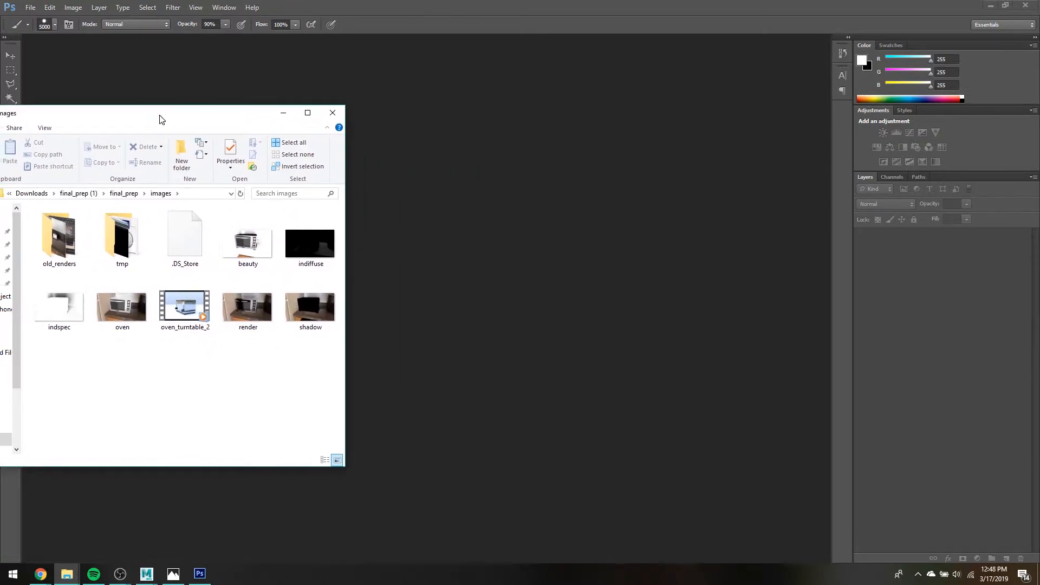
click(123, 315)
drag(123, 316, 561, 240)
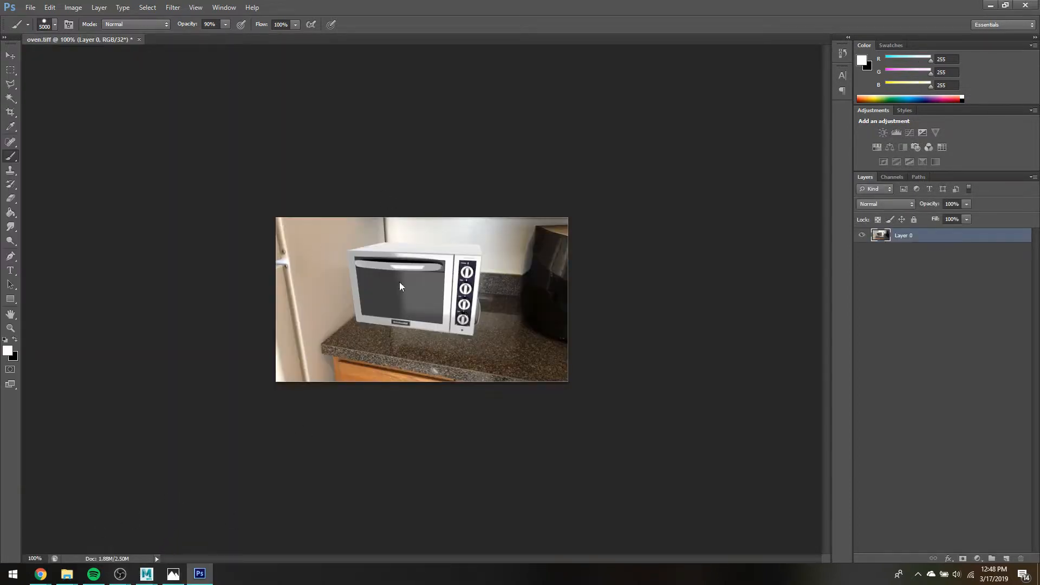
Place the indspec image as a layer above the oven image and try its opacity, leaving it at 100%.
mouse_move(66, 574)
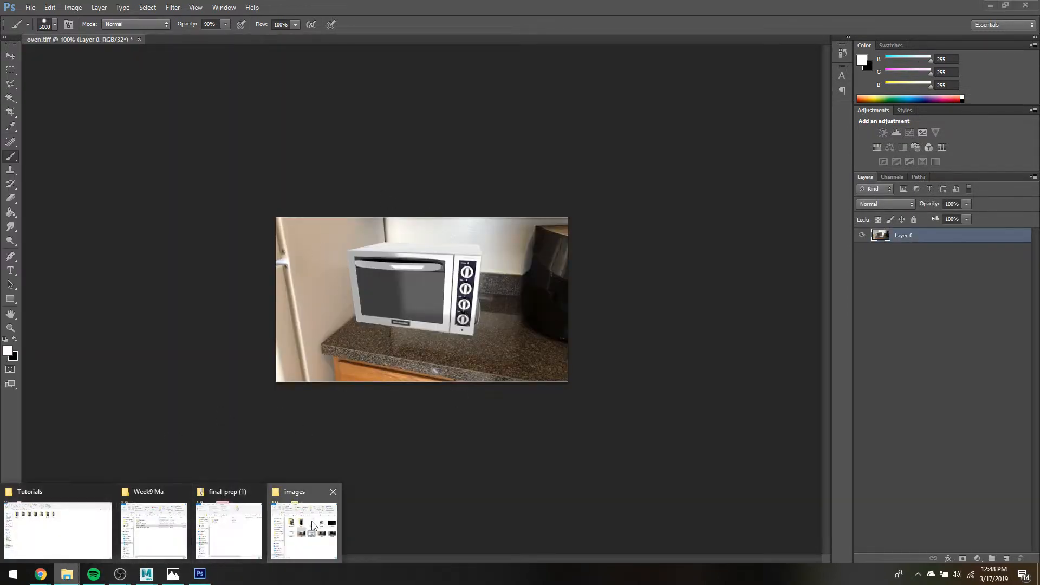
click(295, 520)
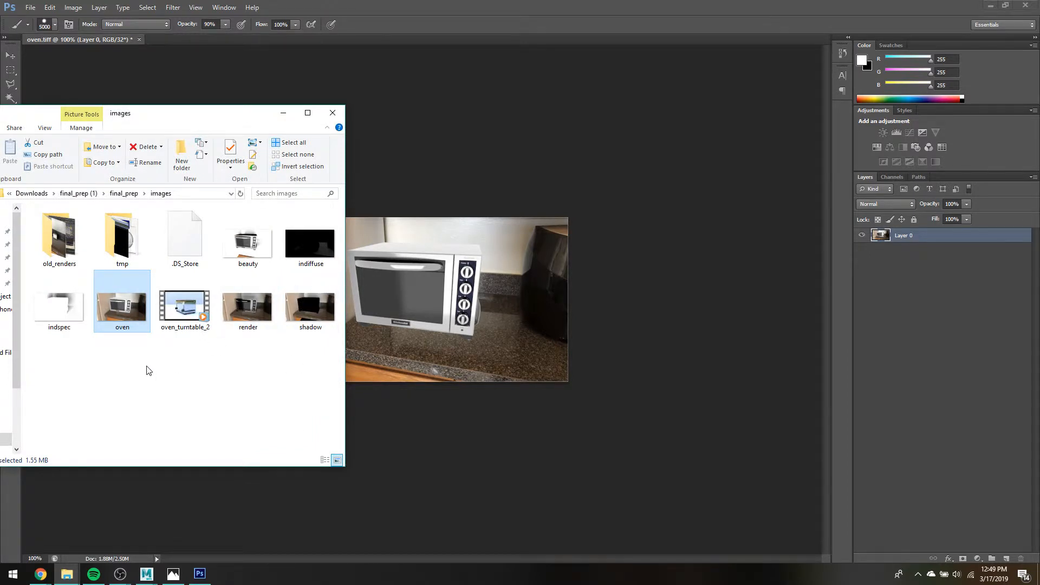
mouse_move(52, 312)
mouse_down()
mouse_move(417, 305)
mouse_move(424, 374)
mouse_move(422, 347)
mouse_move(58, 355)
mouse_move(57, 311)
mouse_up()
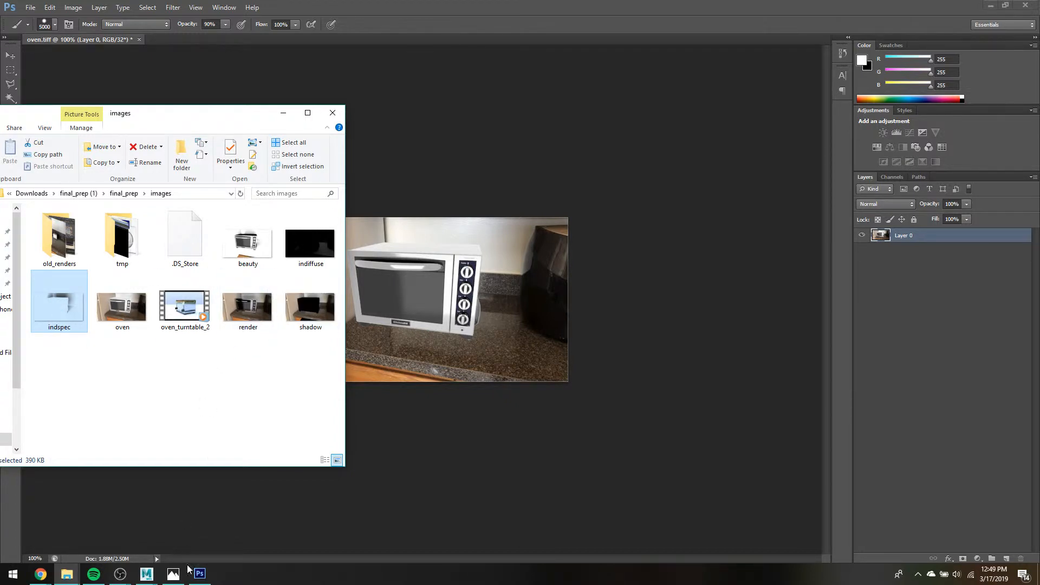
mouse_move(145, 578)
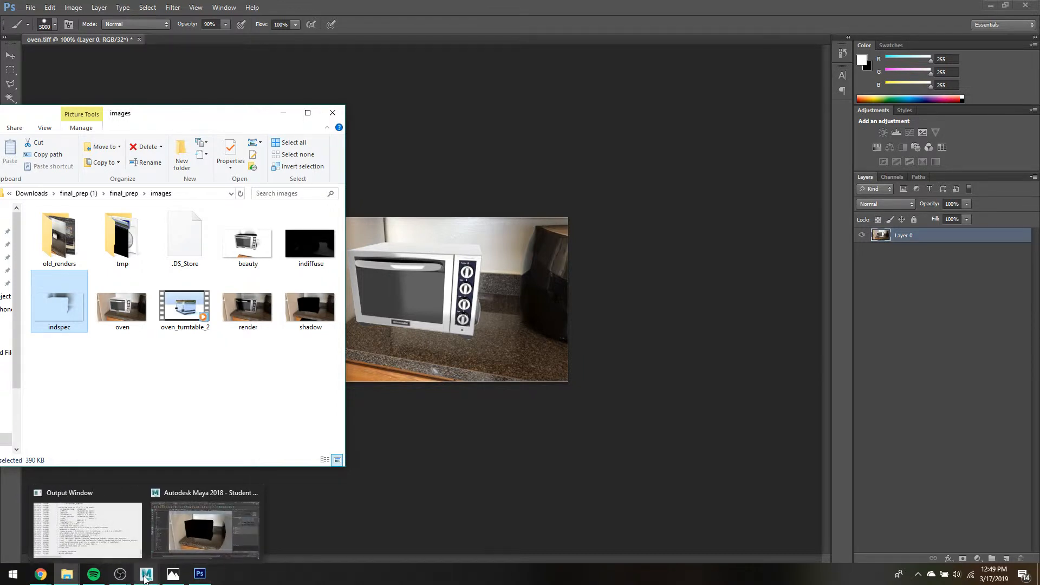
drag(72, 298, 513, 242)
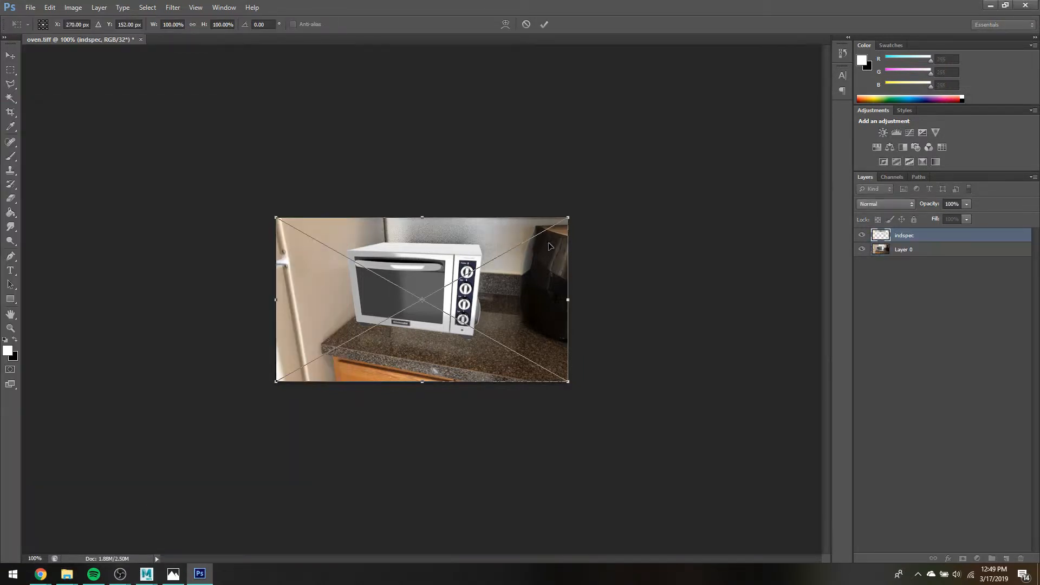
key(Return)
key(b)
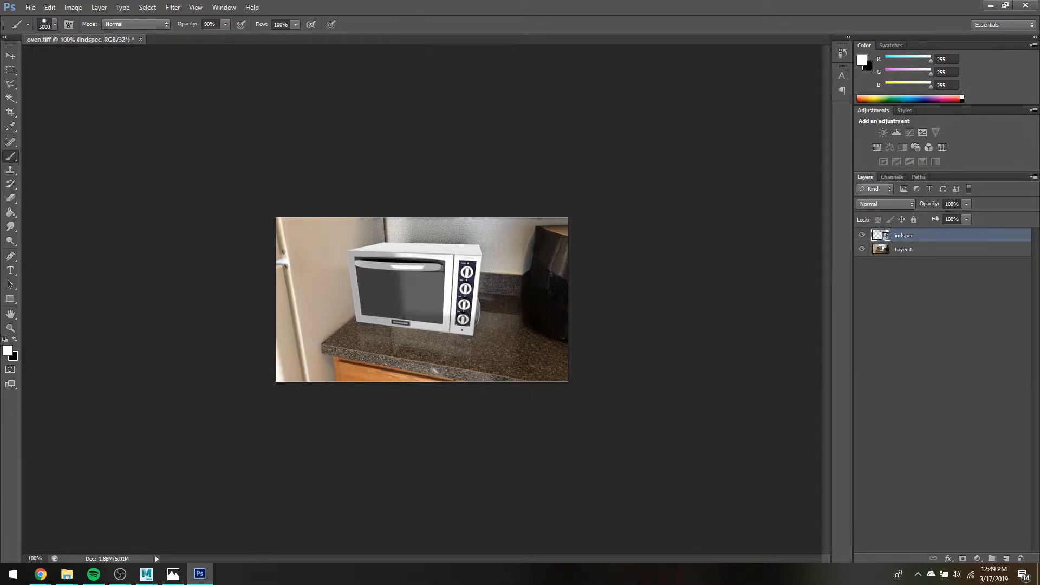
click(966, 204)
drag(951, 220, 1025, 222)
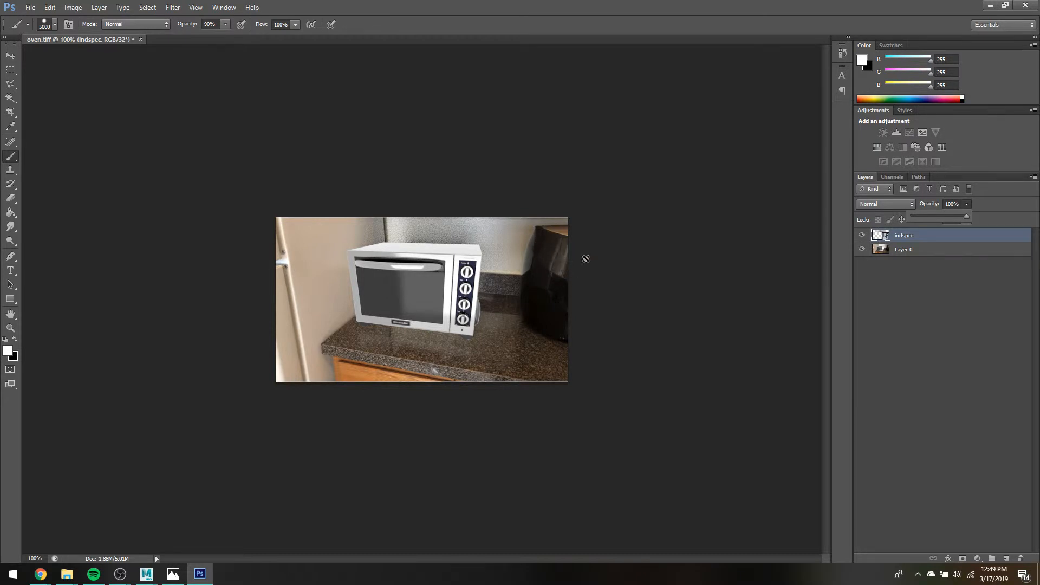
Place the shadow image from the images folder as a layer above indspec.
mouse_move(67, 574)
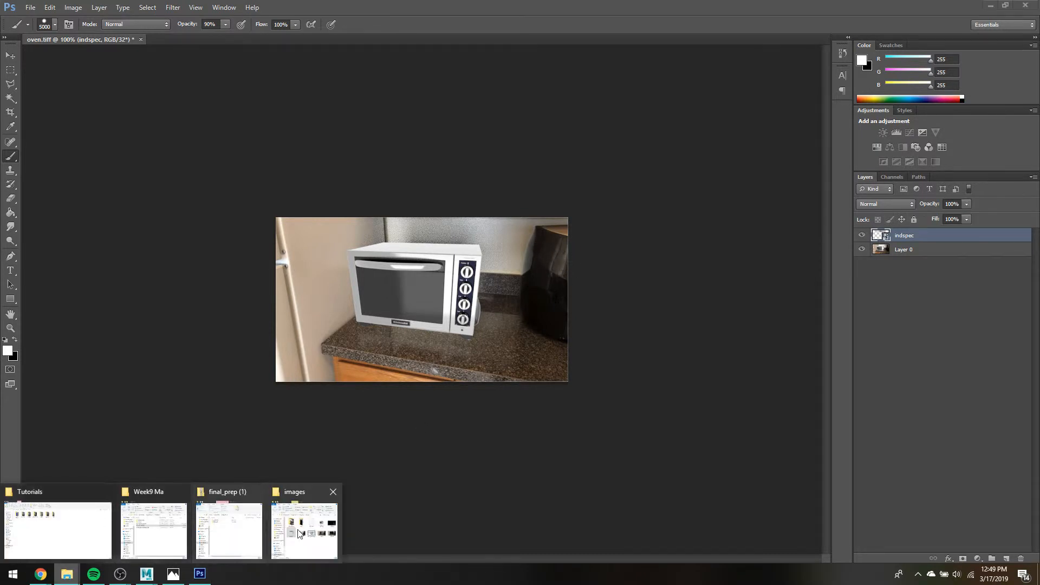
click(307, 538)
drag(309, 311, 455, 310)
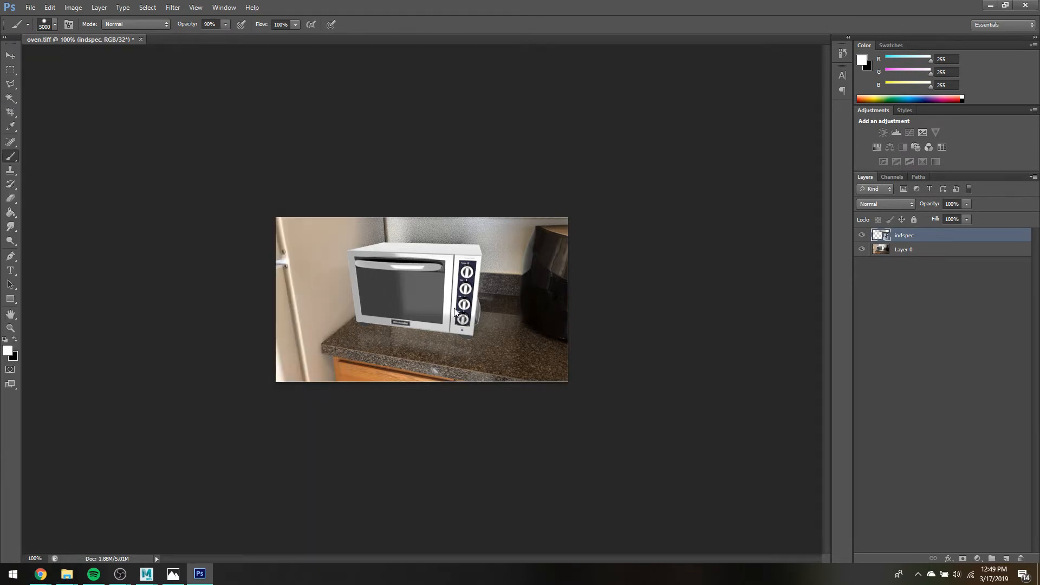
key(Return)
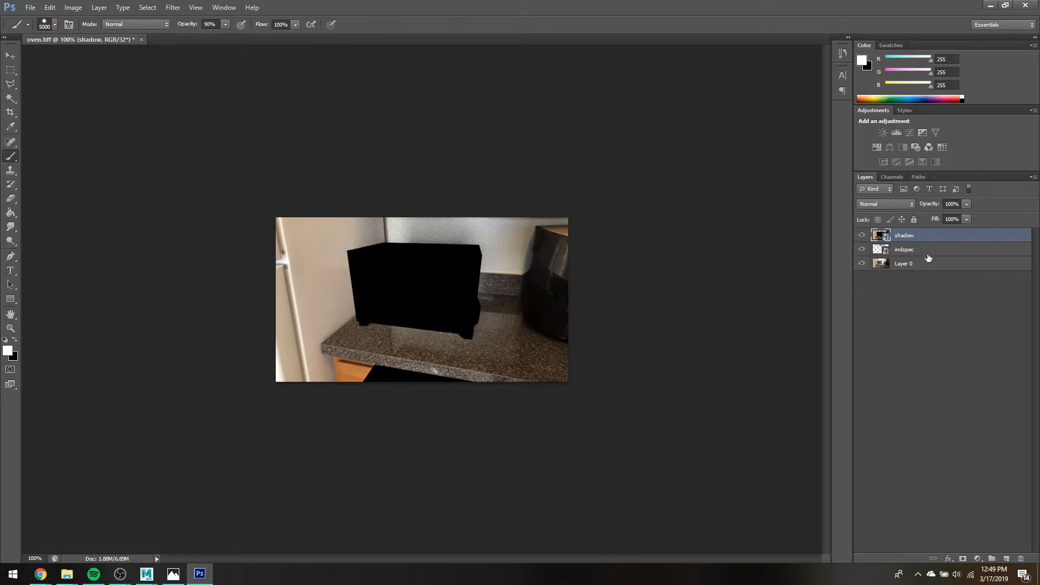
Toggle the indspec layer's visibility off and on, and hide the shadow layer.
mouse_move(915, 253)
mouse_down()
mouse_move(919, 233)
mouse_move(920, 255)
mouse_up()
click(861, 250)
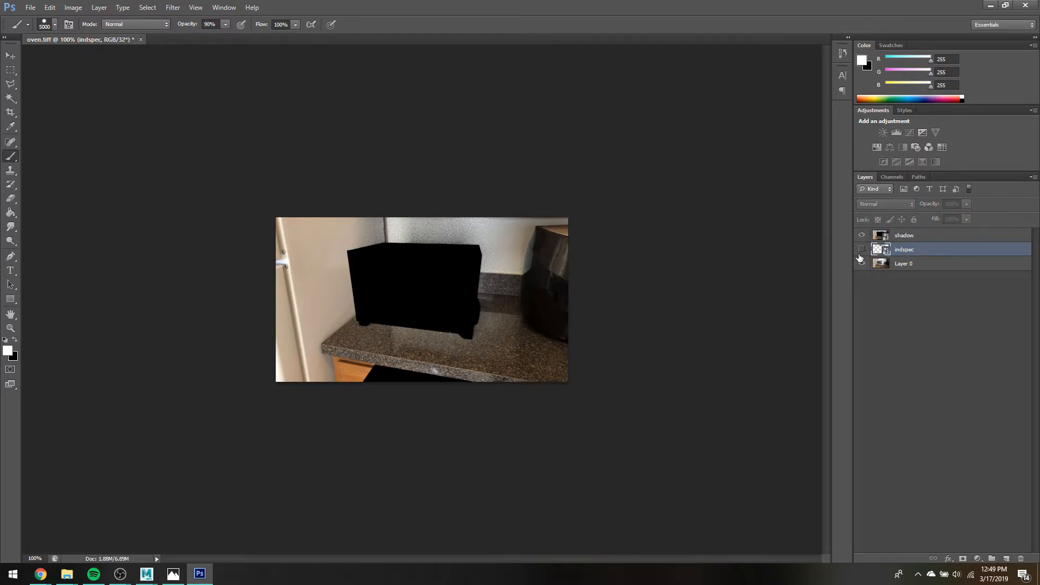
click(862, 236)
click(861, 249)
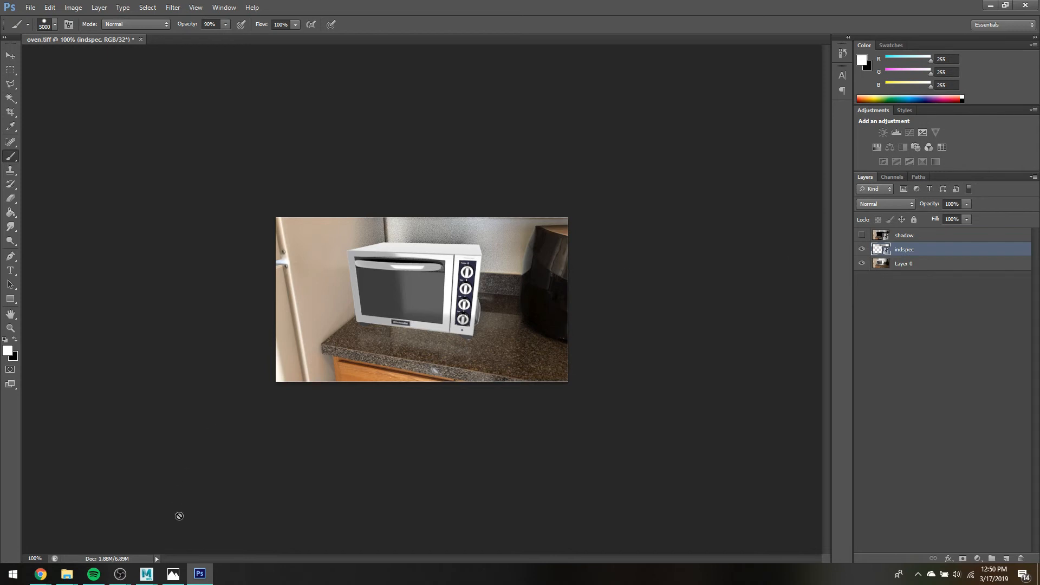
Place the beauty image as a layer directly above indspec and switch off its visibility.
mouse_move(67, 574)
click(320, 528)
drag(247, 244, 479, 269)
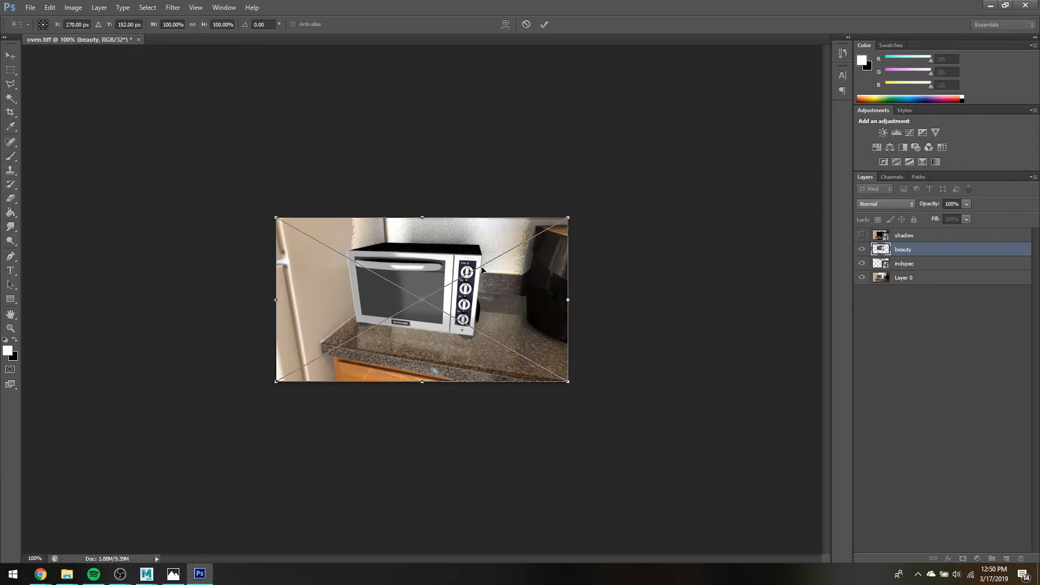
key(Return)
key(b)
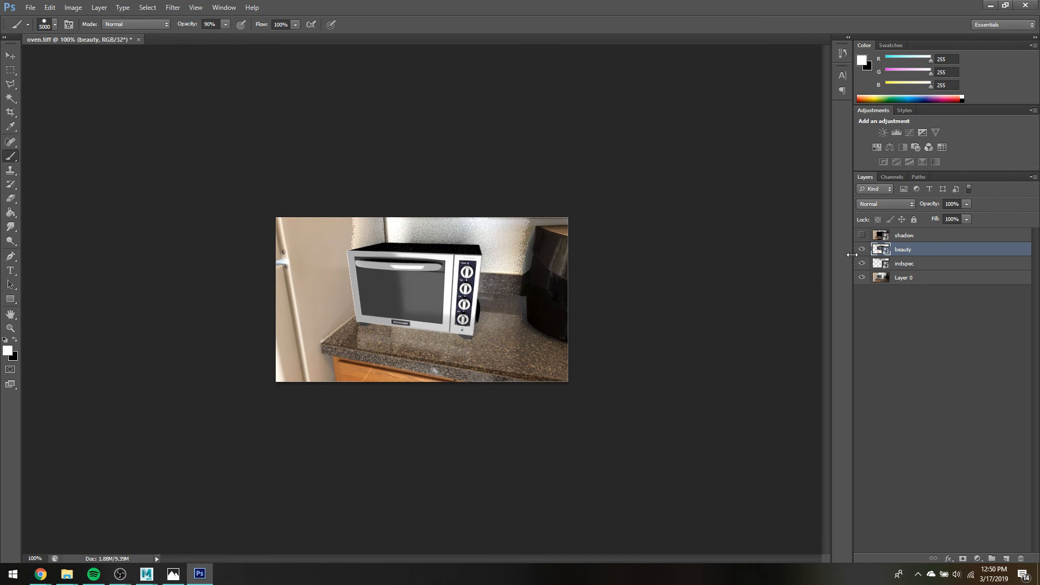
click(862, 250)
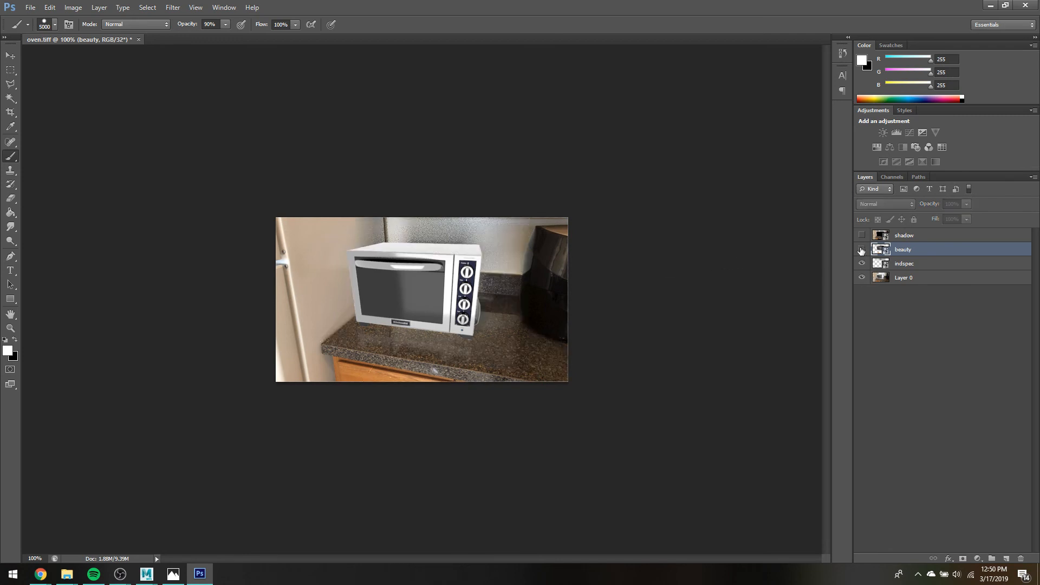